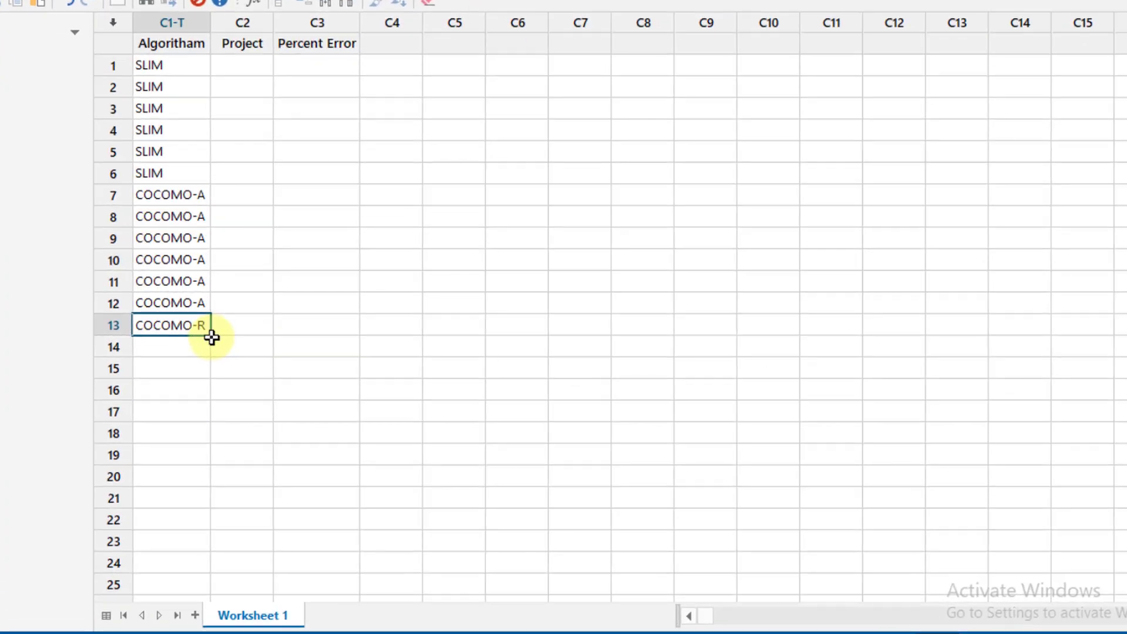
# Fill COCOMO-R down the Algoritham column from row 13 through row 18
pyautogui.moveTo(271, 343); pyautogui.dragTo(268, 403)
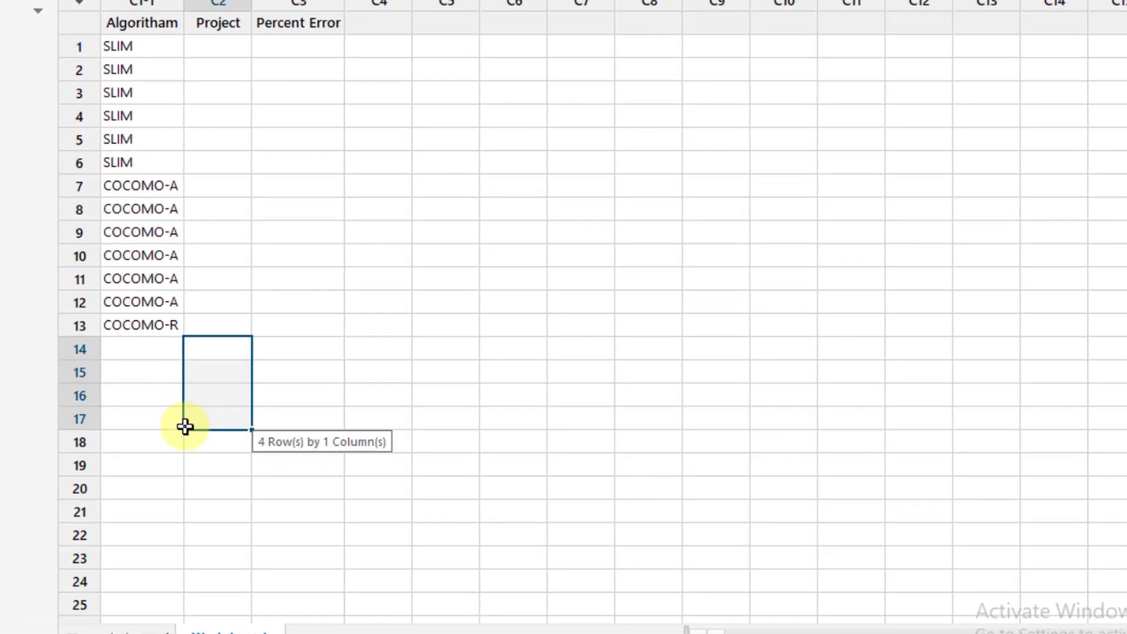
pyautogui.click(134, 330)
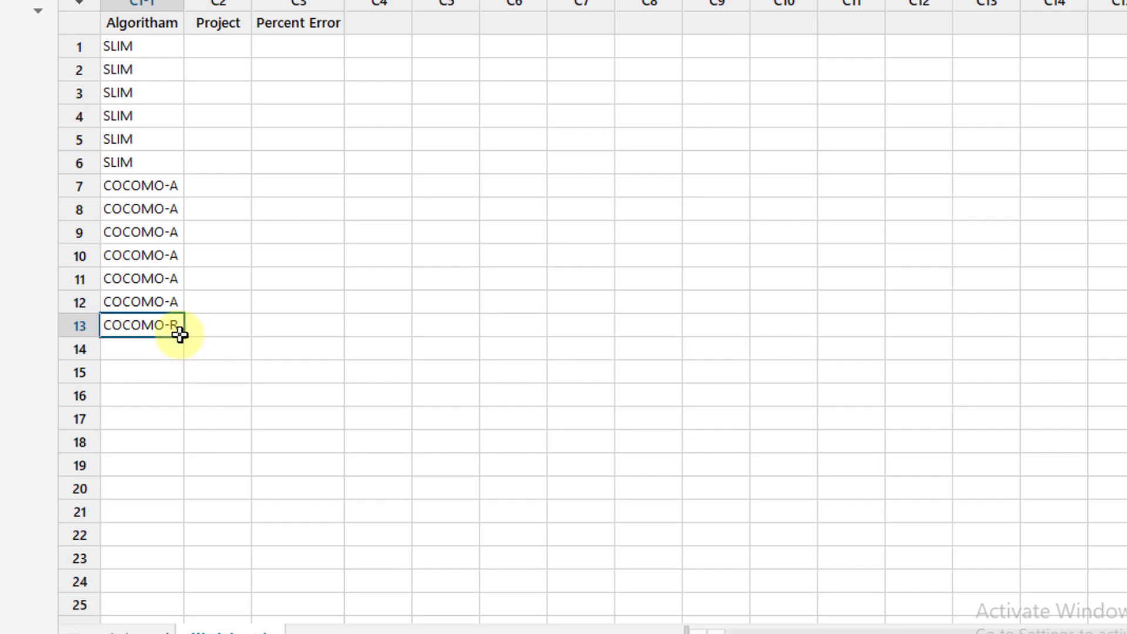
pyautogui.moveTo(184, 336); pyautogui.dragTo(173, 453)
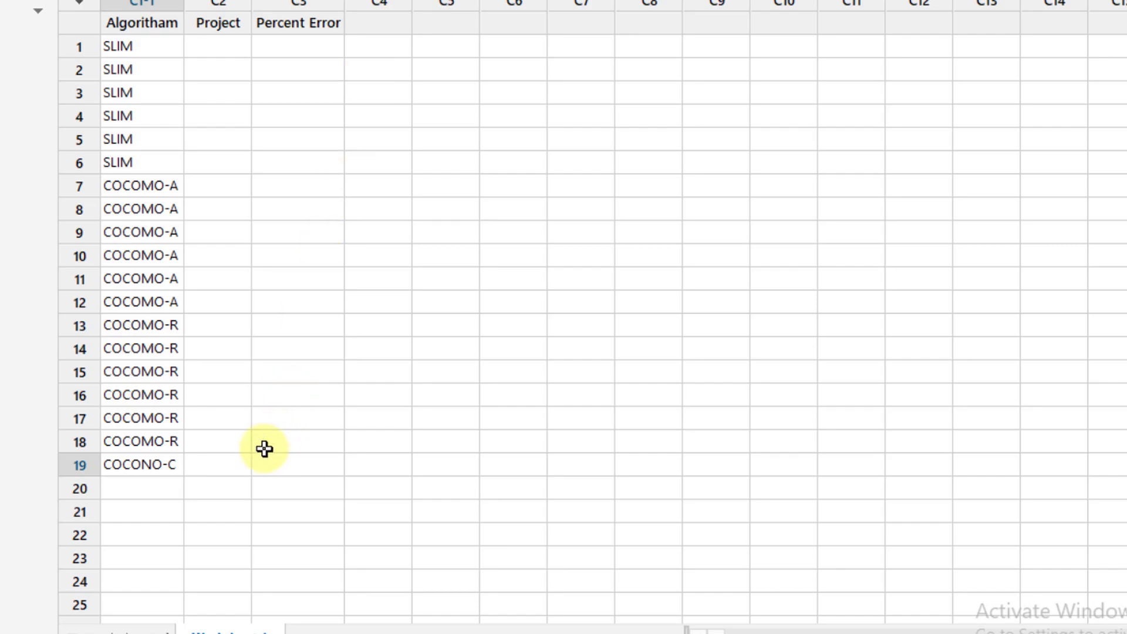
# Fill COCONO-C down the Algoritham column from row 19 through row 24
pyautogui.click(171, 469)
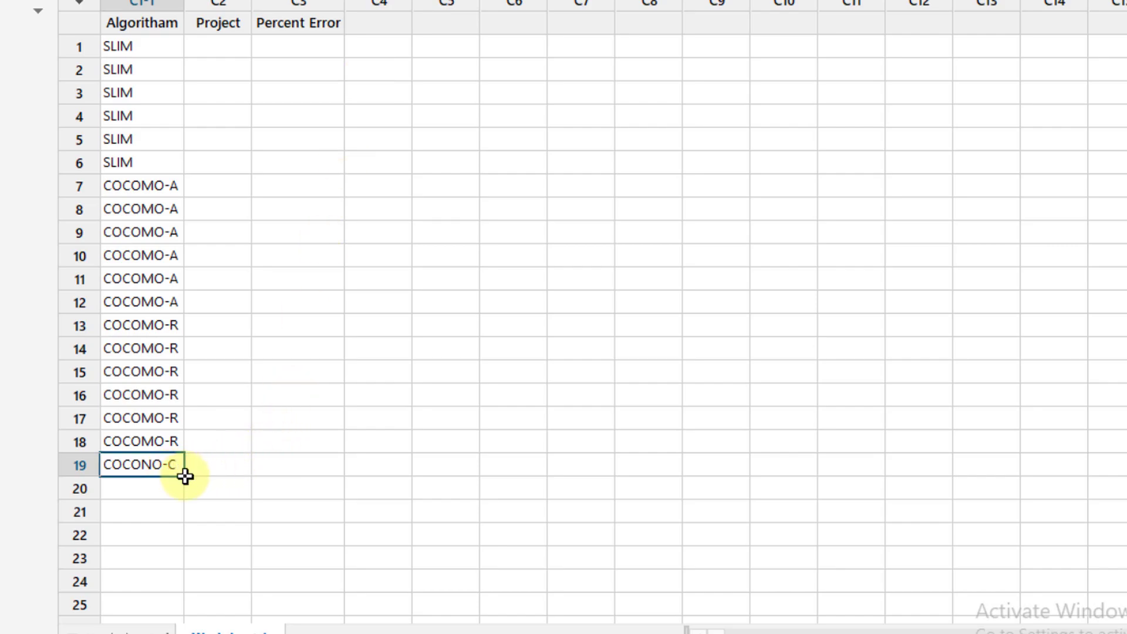
pyautogui.click(186, 475)
pyautogui.click(158, 468)
pyautogui.moveTo(186, 477); pyautogui.dragTo(158, 594)
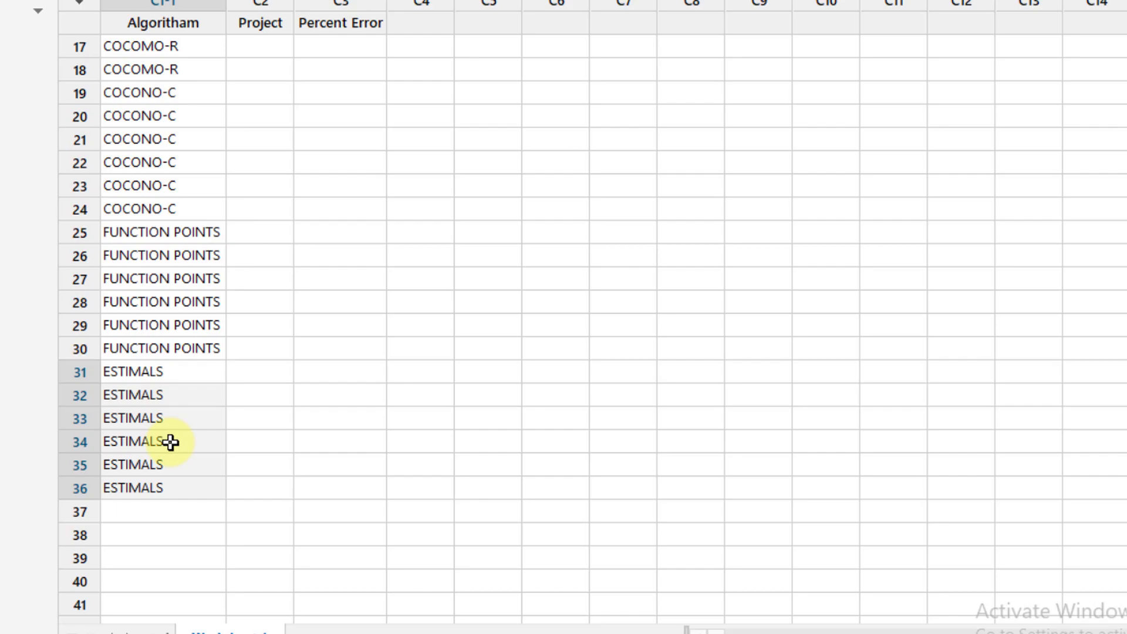
# Enter project numbers 1 to 6 in the Project column for the six SLIM rows, following the problem's data table
pyautogui.press('Up')
pyautogui.press('Up')
pyautogui.press('Up')
pyautogui.press('Up')
pyautogui.press('Up')
pyautogui.press('Up')
pyautogui.press('Up')
pyautogui.press('Up')
pyautogui.press('Up')
pyautogui.press('Up')
pyautogui.press('Up')
pyautogui.press('Up')
pyautogui.press('Up')
pyautogui.press('Up')
pyautogui.press('Up')
pyautogui.press('Up')
pyautogui.press('Up')
pyautogui.press('Up')
pyautogui.press('Up')
pyautogui.press('Up')
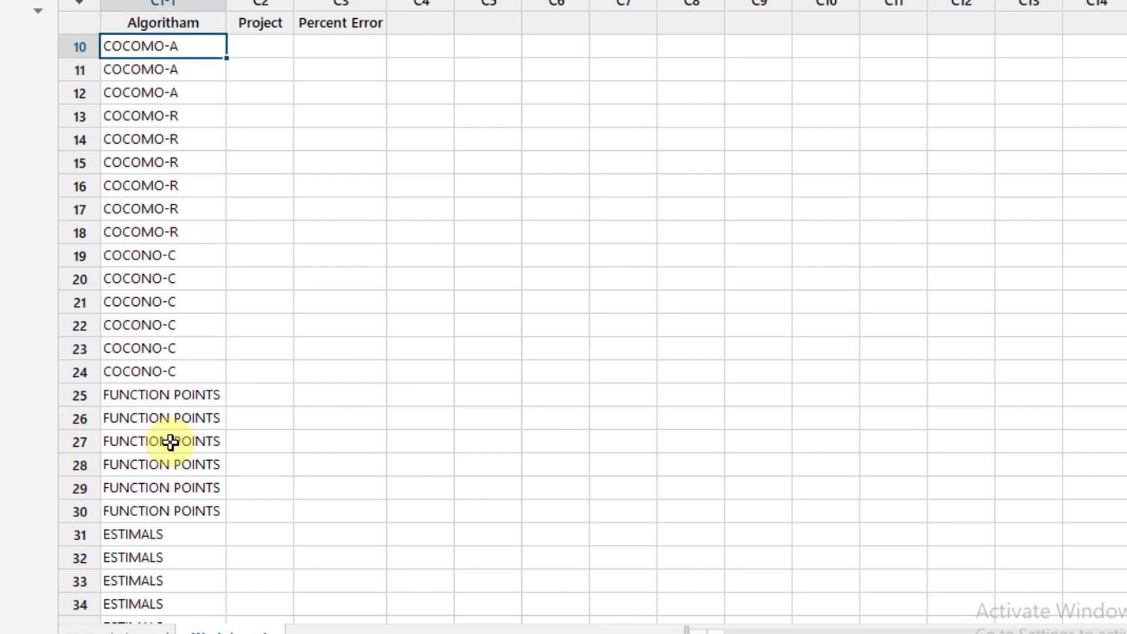
pyautogui.press('Up')
pyautogui.press('Up')
pyautogui.press('Up')
pyautogui.press('Up')
pyautogui.press('Up')
pyautogui.press('Up')
pyautogui.press('Up')
pyautogui.press('Up')
pyautogui.press('Up')
pyautogui.press('Up')
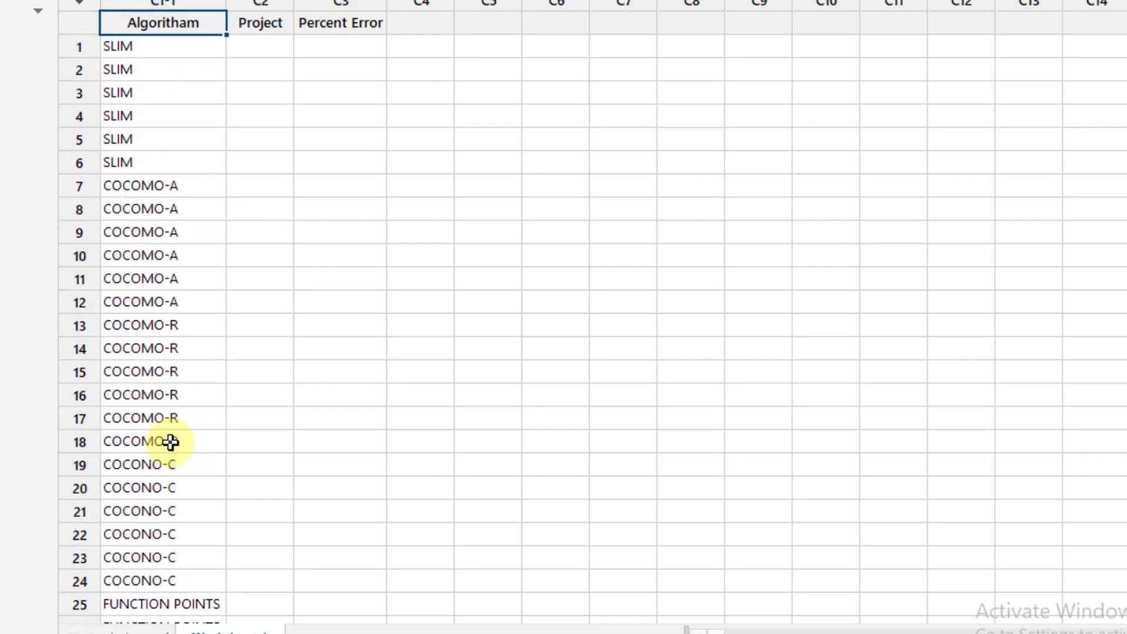
pyautogui.click(284, 41)
pyautogui.hotkey('alt', 'Tab')
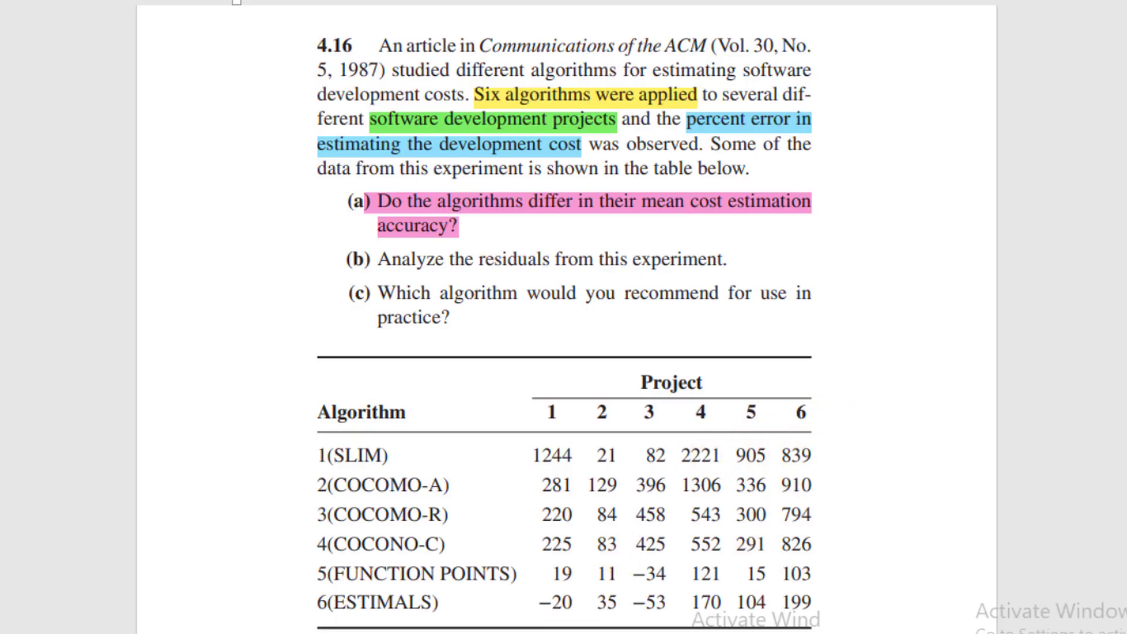
pyautogui.hotkey('alt', 'Tab')
pyautogui.write('1')
pyautogui.press('Return')
pyautogui.write('2')
pyautogui.press('Return')
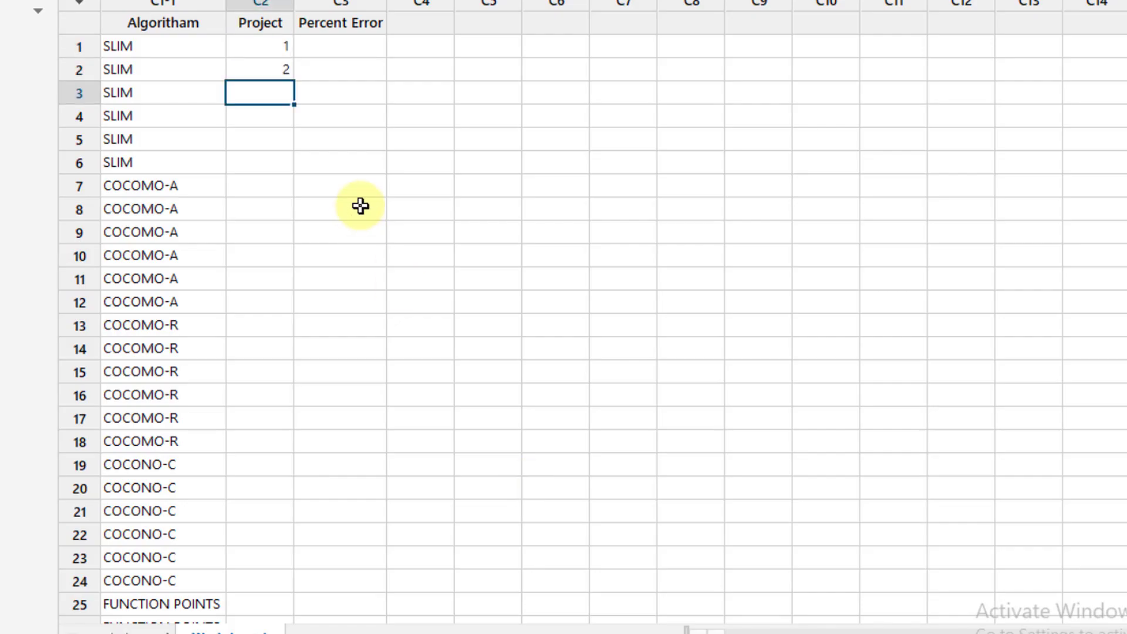
pyautogui.write('3')
pyautogui.press('Return')
pyautogui.write('4')
pyautogui.press('Return')
pyautogui.write('5')
pyautogui.press('Return')
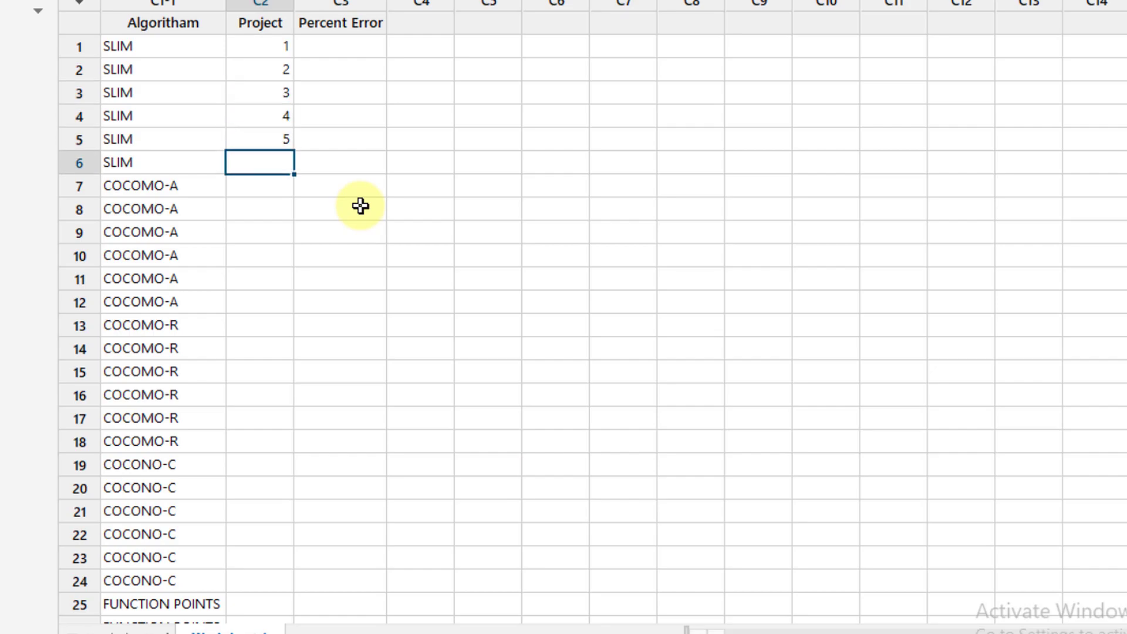
pyautogui.write('6')
pyautogui.press('Return')
# Copy the project numbers 1 to 6 from the SLIM rows into the COCOMO-A, COCOMO-R and COCONO-C rows
pyautogui.moveTo(271, 45); pyautogui.dragTo(278, 162)
pyautogui.hotkey('ctrl', 'c')
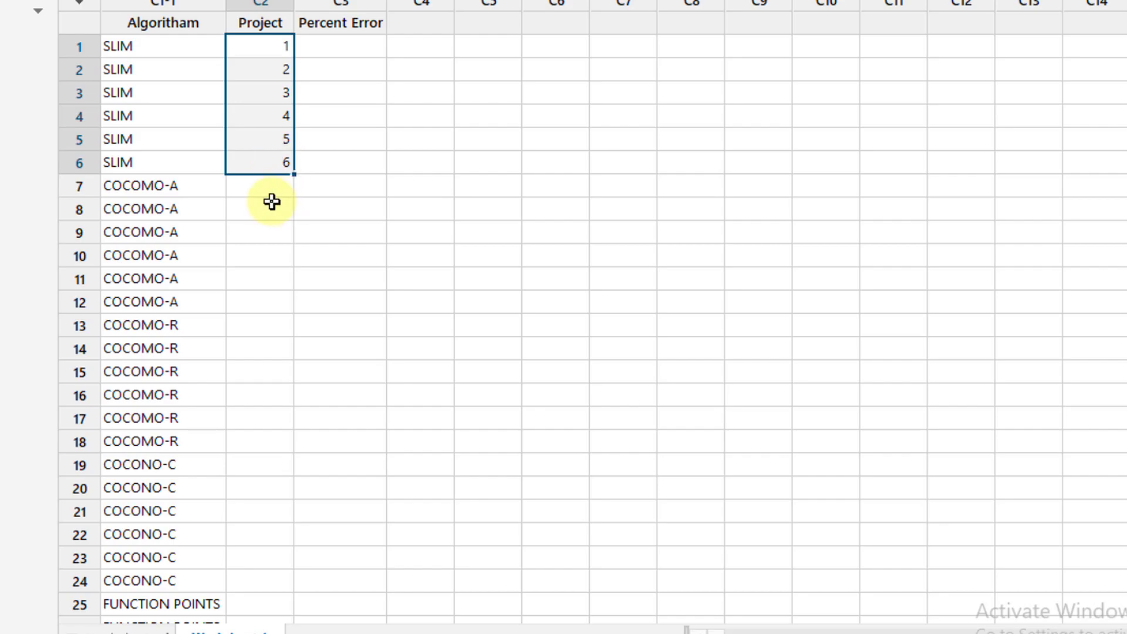
pyautogui.click(257, 190)
pyautogui.hotkey('ctrl', 'v')
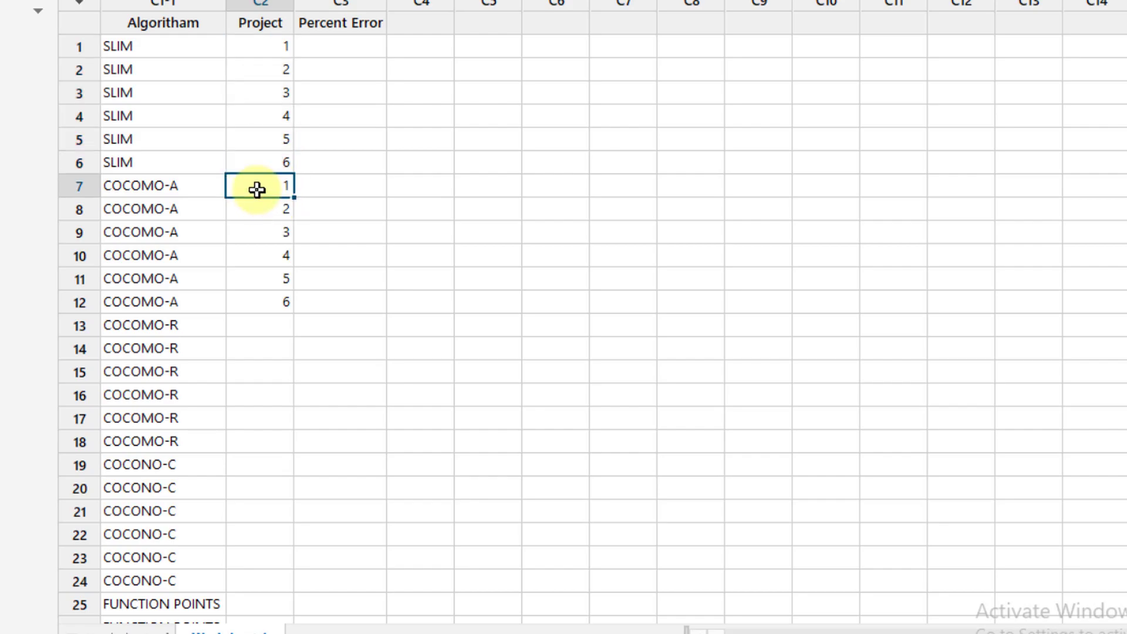
pyautogui.click(262, 324)
pyautogui.hotkey('ctrl', 'v')
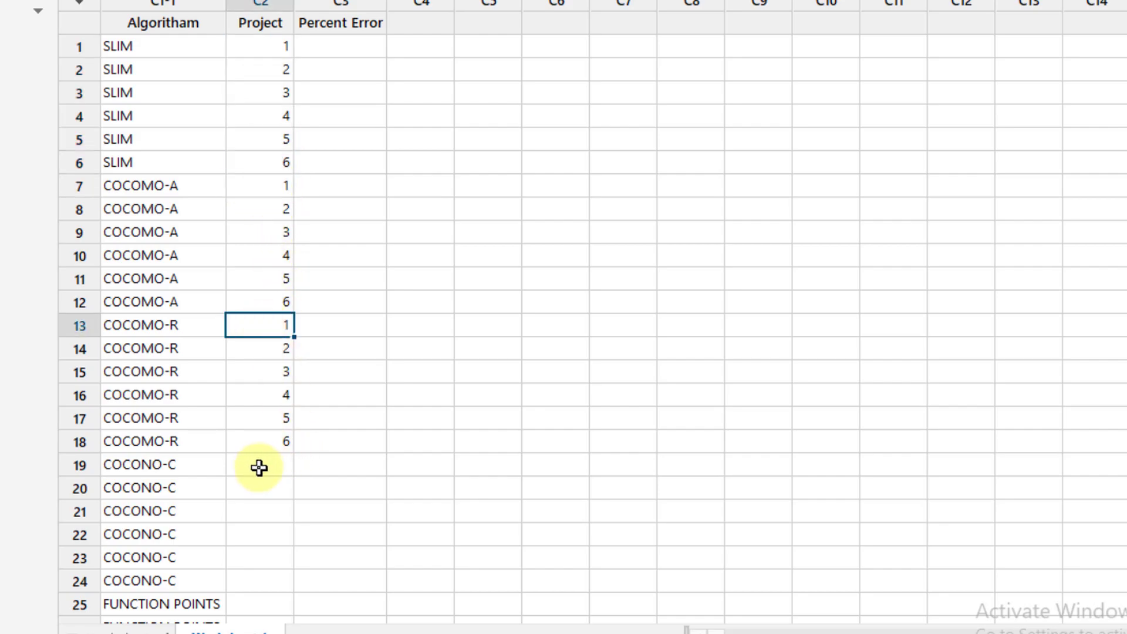
pyautogui.click(259, 467)
pyautogui.hotkey('ctrl', 'v')
# Paste the project numbers 1 to 6 into the Project column for the FUNCTION POINTS and ESTIMALS rows
pyautogui.click(261, 601)
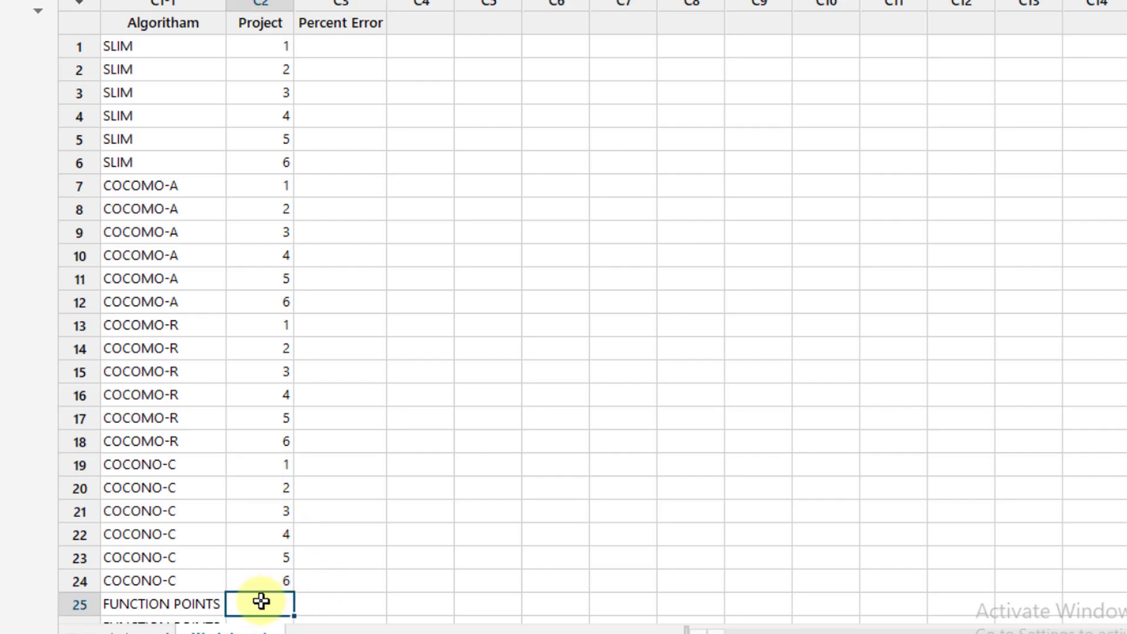
pyautogui.press('Down')
pyautogui.press('Down')
pyautogui.press('Down')
pyautogui.press('Down')
pyautogui.press('Down')
pyautogui.press('Down')
pyautogui.press('Down')
pyautogui.press('Down')
pyautogui.press('Down')
pyautogui.press('Down')
pyautogui.press('Down')
pyautogui.press('Down')
pyautogui.press('Down')
pyautogui.press('Down')
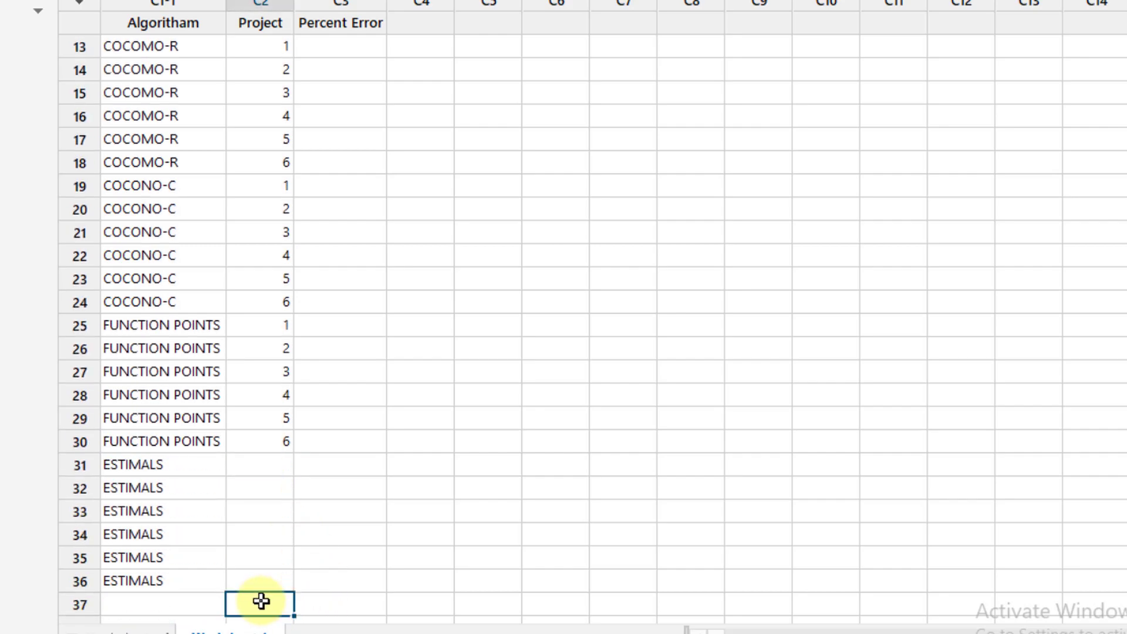
pyautogui.click(251, 418)
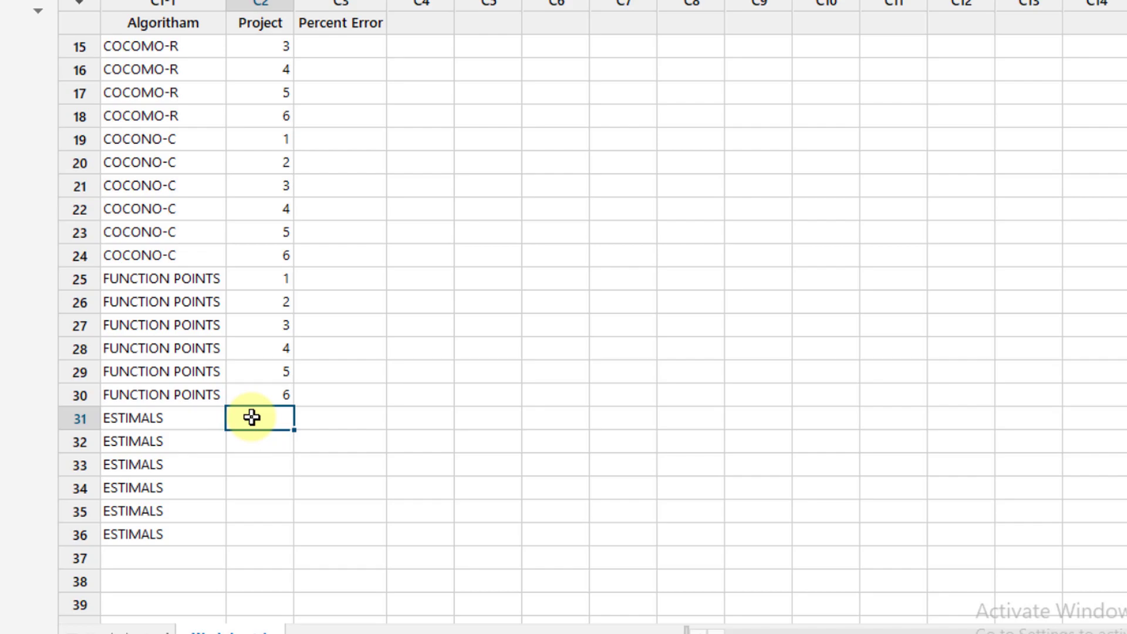
pyautogui.hotkey('ctrl', 'v')
# Enter the Percent Error values 1244 and 21 for SLIM projects 1 and 2 from the problem's data table
pyautogui.click(434, 476)
pyautogui.press('Up')
pyautogui.press('Up')
pyautogui.press('Up')
pyautogui.press('Up')
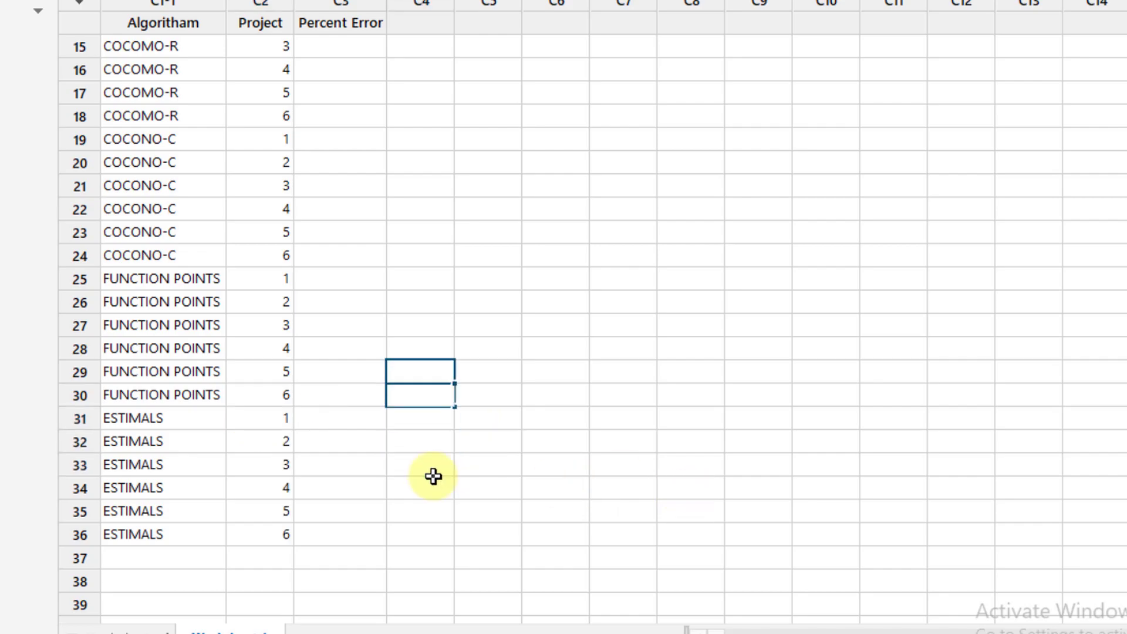
pyautogui.press('Up')
pyautogui.press('Up')
pyautogui.press('Up')
pyautogui.press('Up')
pyautogui.press('Up')
pyautogui.press('Up')
pyautogui.press('Up')
pyautogui.press('Up')
pyautogui.press('Up')
pyautogui.press('Up')
pyautogui.press('Up')
pyautogui.press('Up')
pyautogui.press('Up')
pyautogui.press('Up')
pyautogui.press('Up')
pyautogui.press('Up')
pyautogui.press('Up')
pyautogui.press('Up')
pyautogui.press('Up')
pyautogui.press('Up')
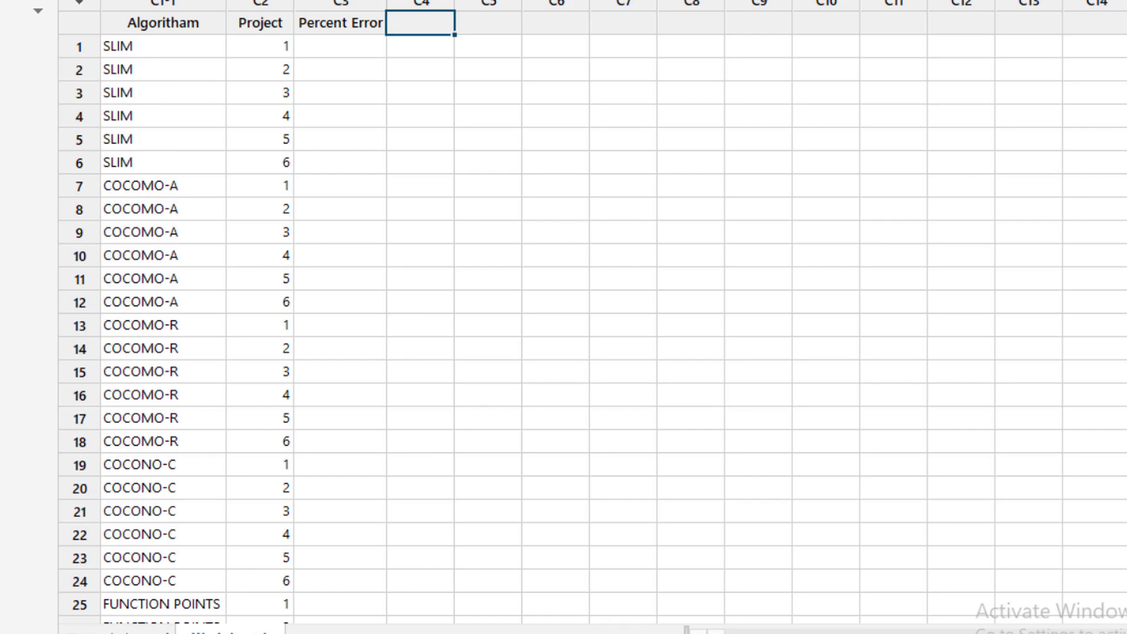
pyautogui.click(551, 633)
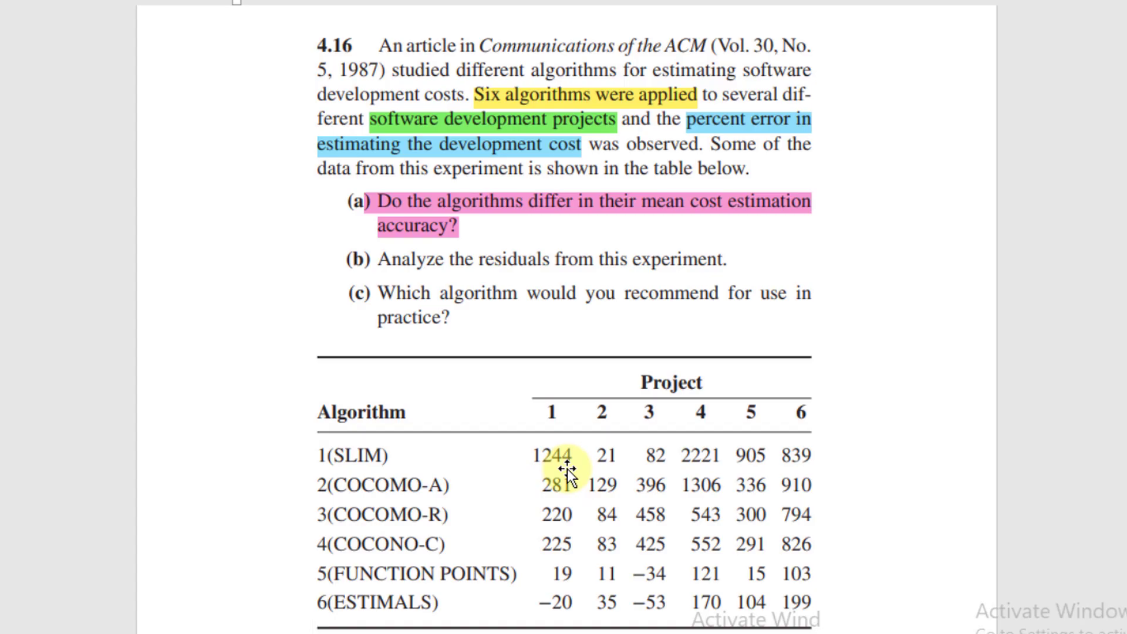
pyautogui.hotkey('alt', 'Tab')
pyautogui.click(349, 60)
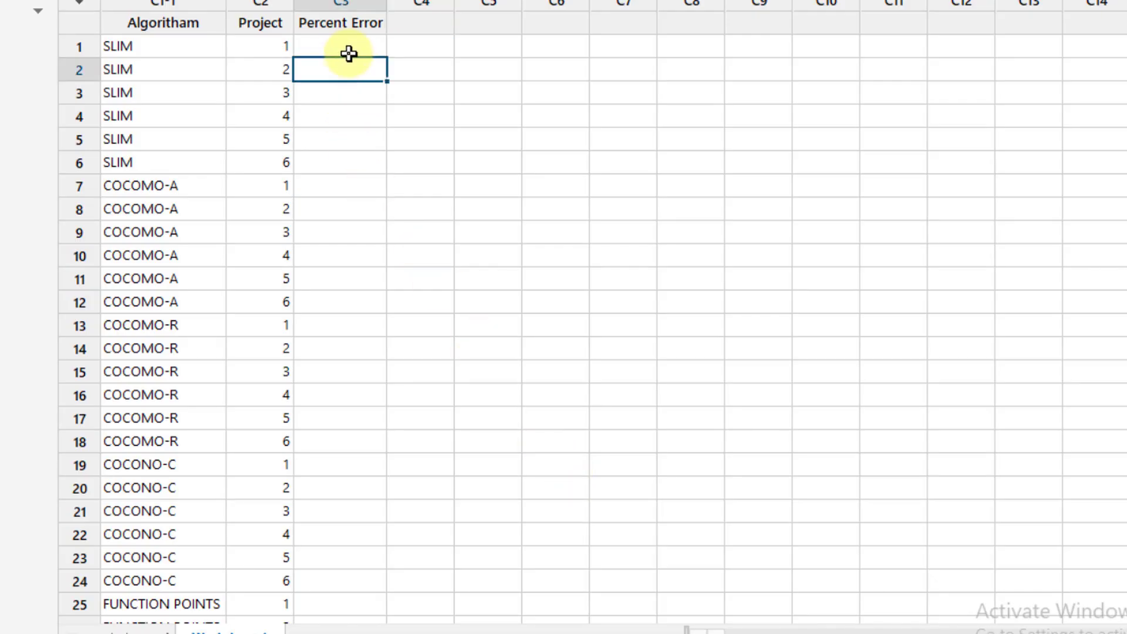
pyautogui.click(343, 46)
pyautogui.write('1244')
pyautogui.press('Return')
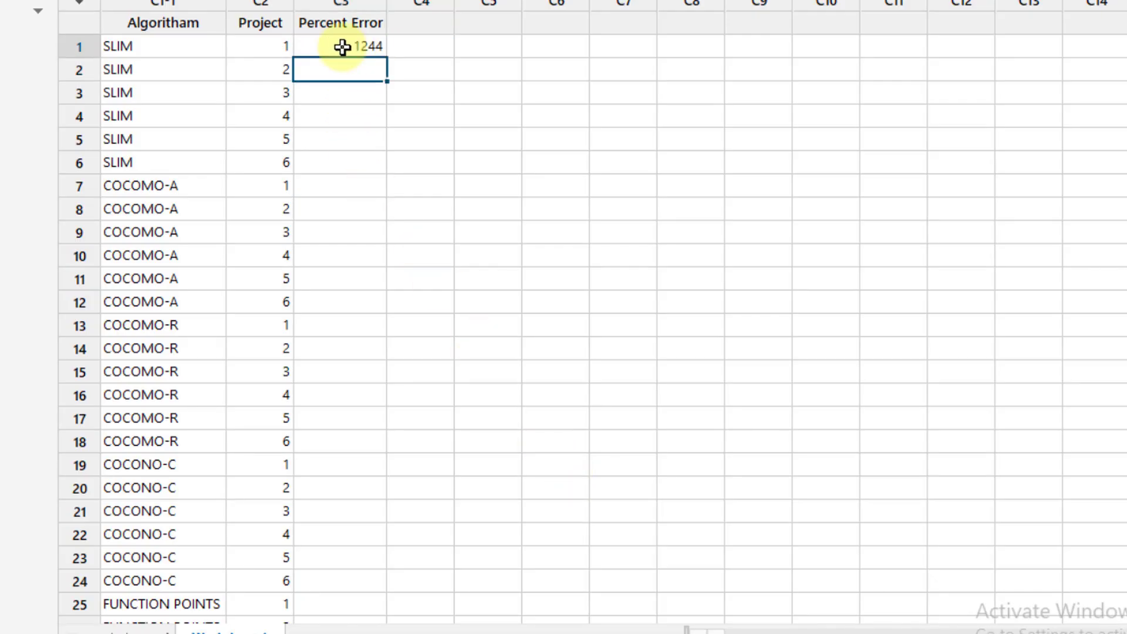
pyautogui.write('21')
pyautogui.press('Return')
# Enter the Percent Error values 82 and 2221 for SLIM projects 3 and 4 from the data table
pyautogui.hotkey('alt', 'Tab')
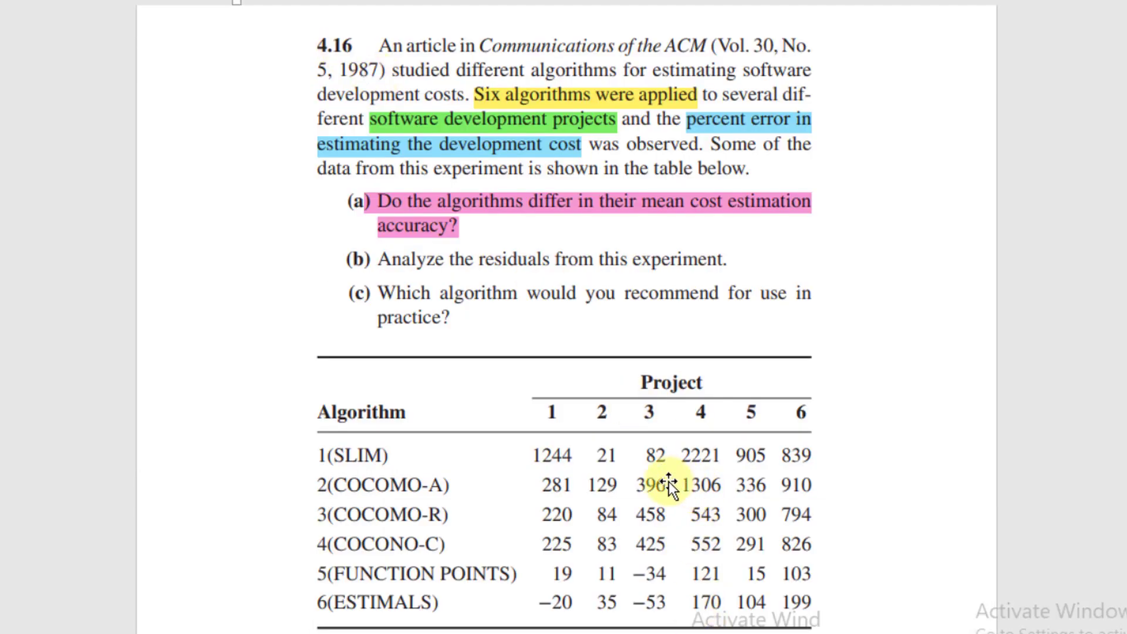
pyautogui.hotkey('alt', 'Tab')
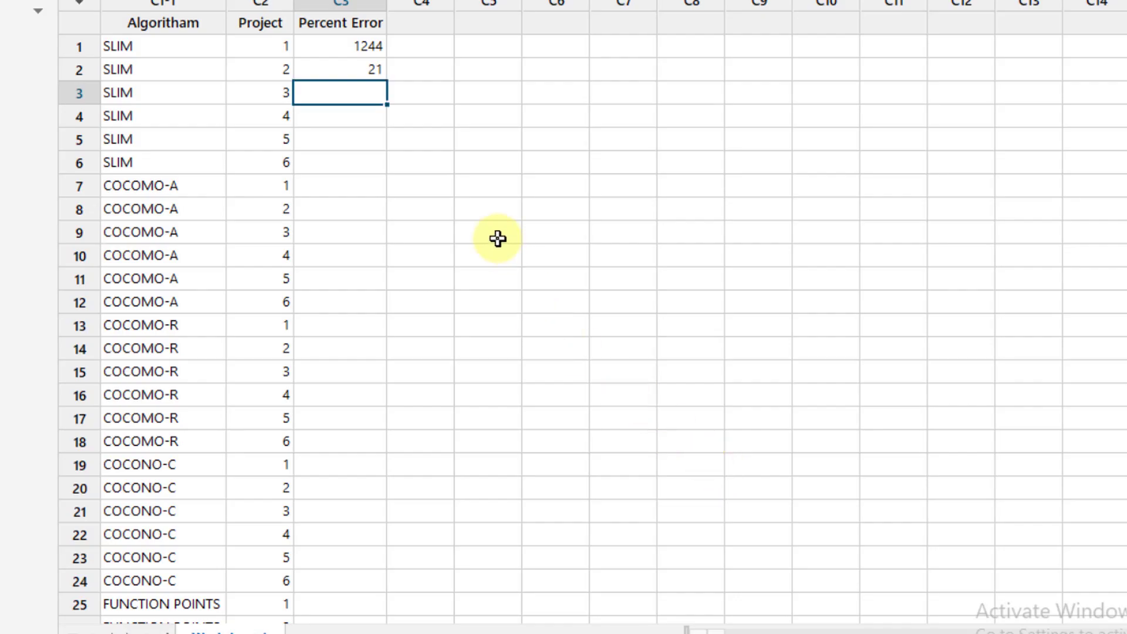
pyautogui.write('82')
pyautogui.press('Return')
pyautogui.write('222')
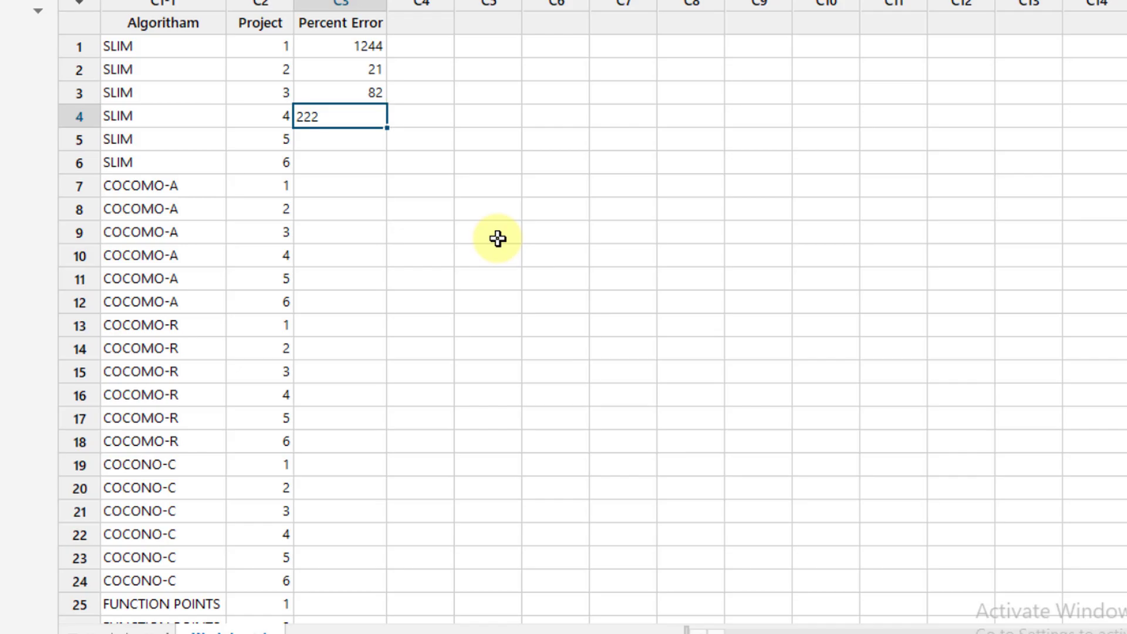
pyautogui.write('1')
pyautogui.press('Return')
# Enter the Percent Error values 905 and 839 for SLIM projects 5 and 6 from the data table
pyautogui.hotkey('alt', 'Tab')
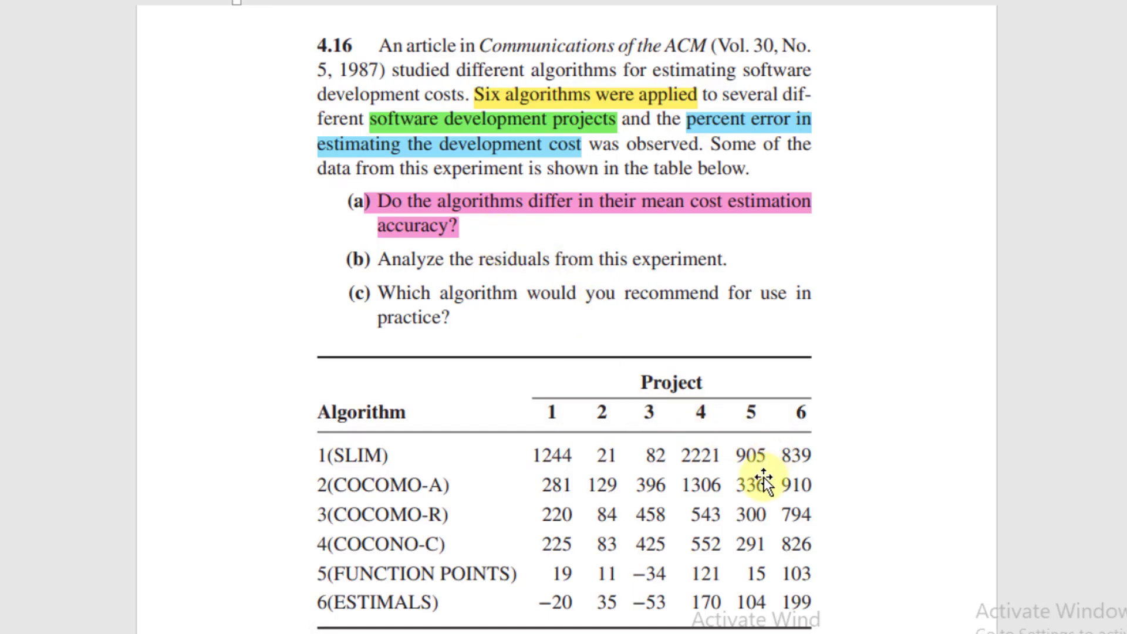
pyautogui.hotkey('alt', 'Tab')
pyautogui.write('9')
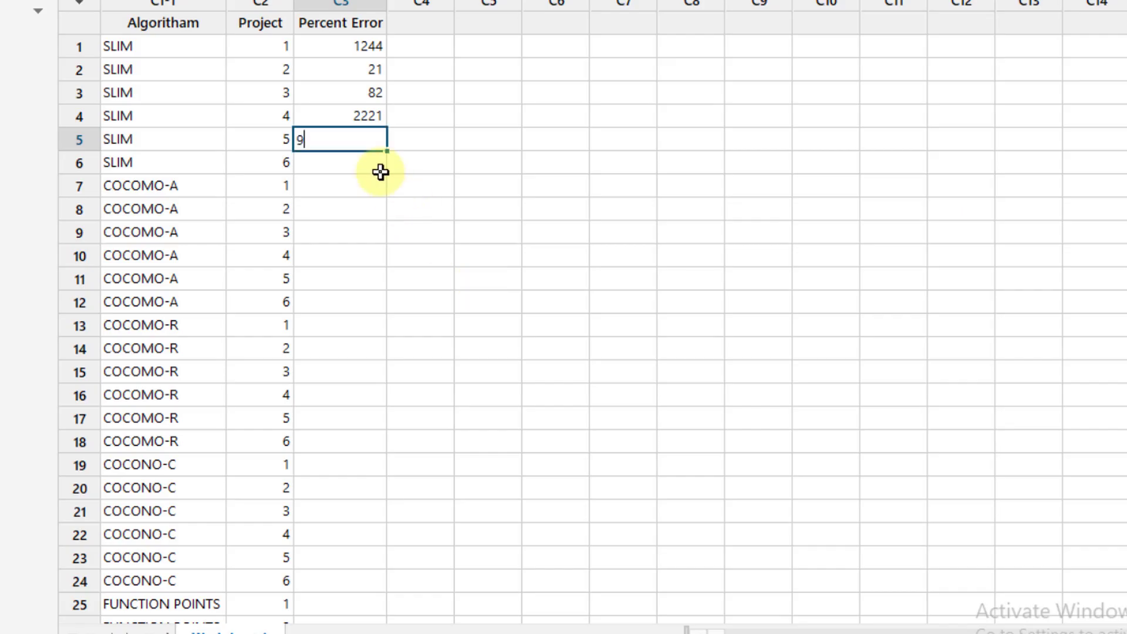
pyautogui.write('05')
pyautogui.press('Return')
pyautogui.write('839')
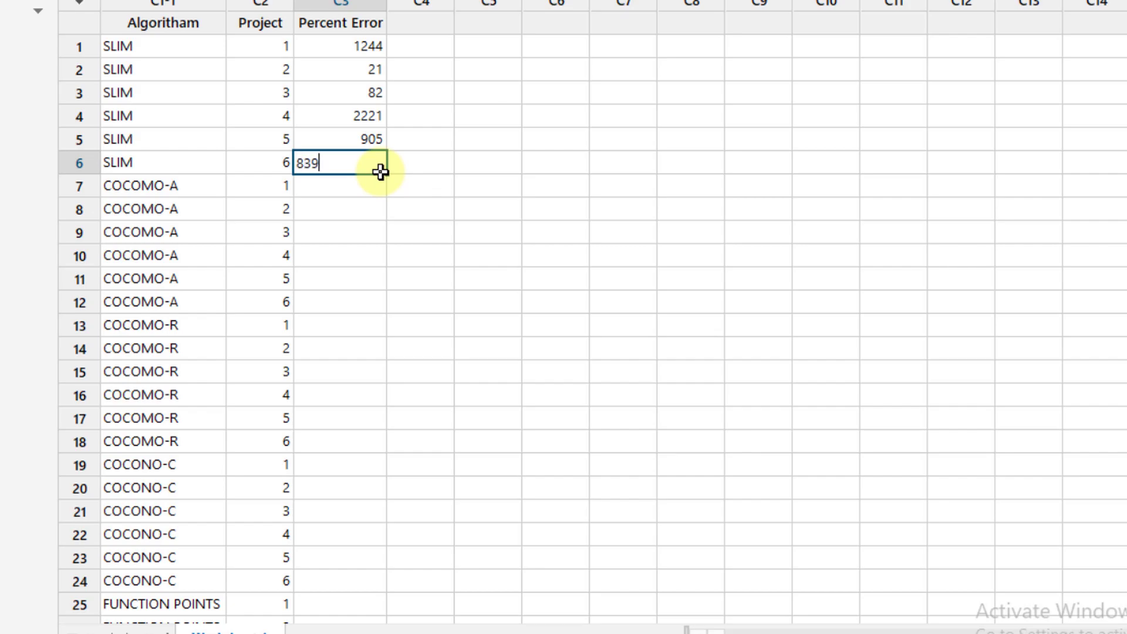
pyautogui.press('Return')
pyautogui.hotkey('alt', 'Tab')
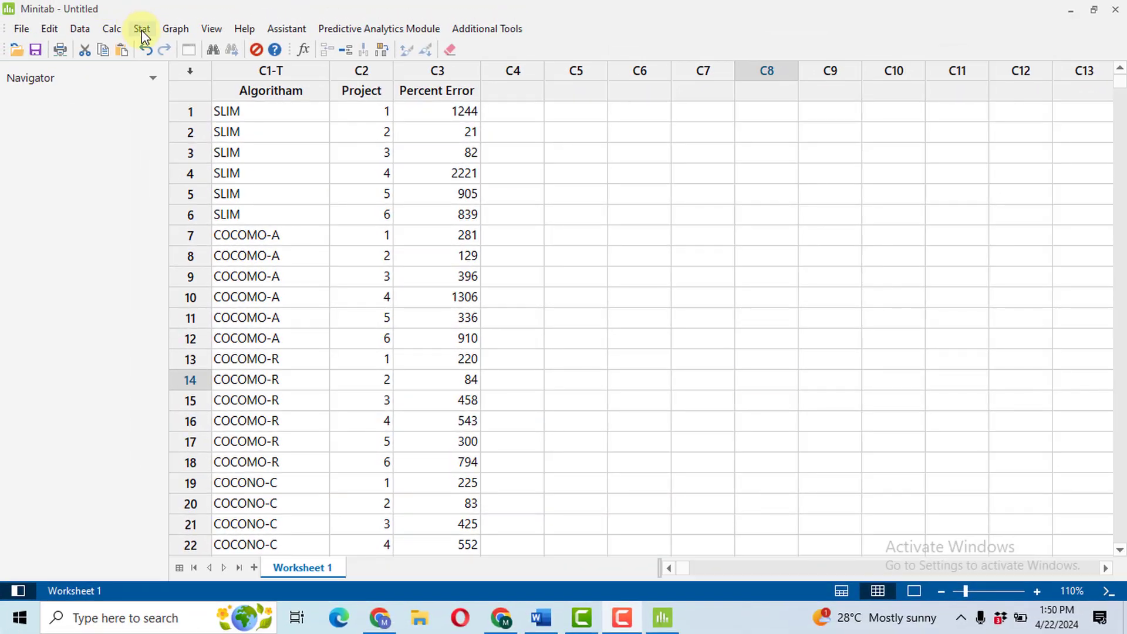
# Set up a Fit General Linear Model analysis with Percent Error as the response and Algoritham and Project as factors
pyautogui.click(142, 30)
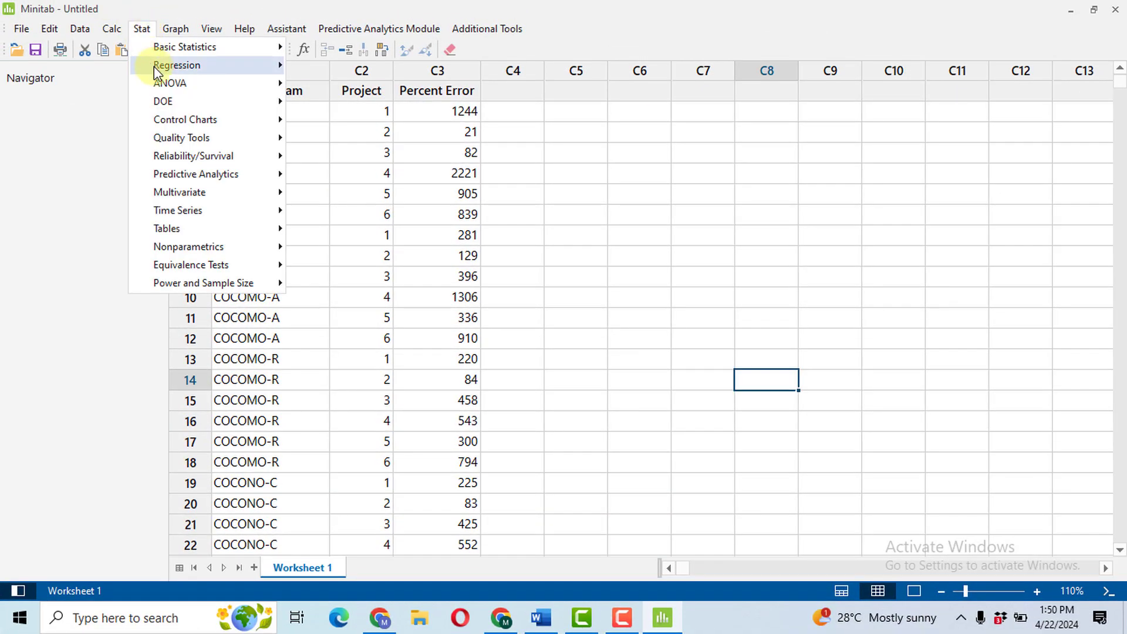
pyautogui.moveTo(248, 86)
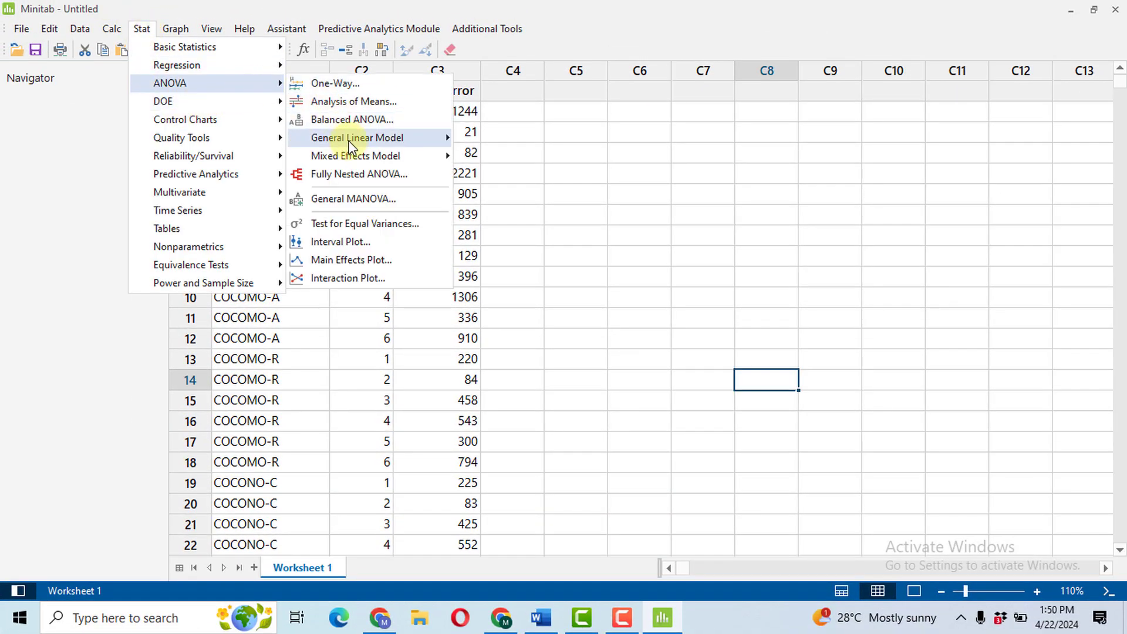
pyautogui.moveTo(376, 140)
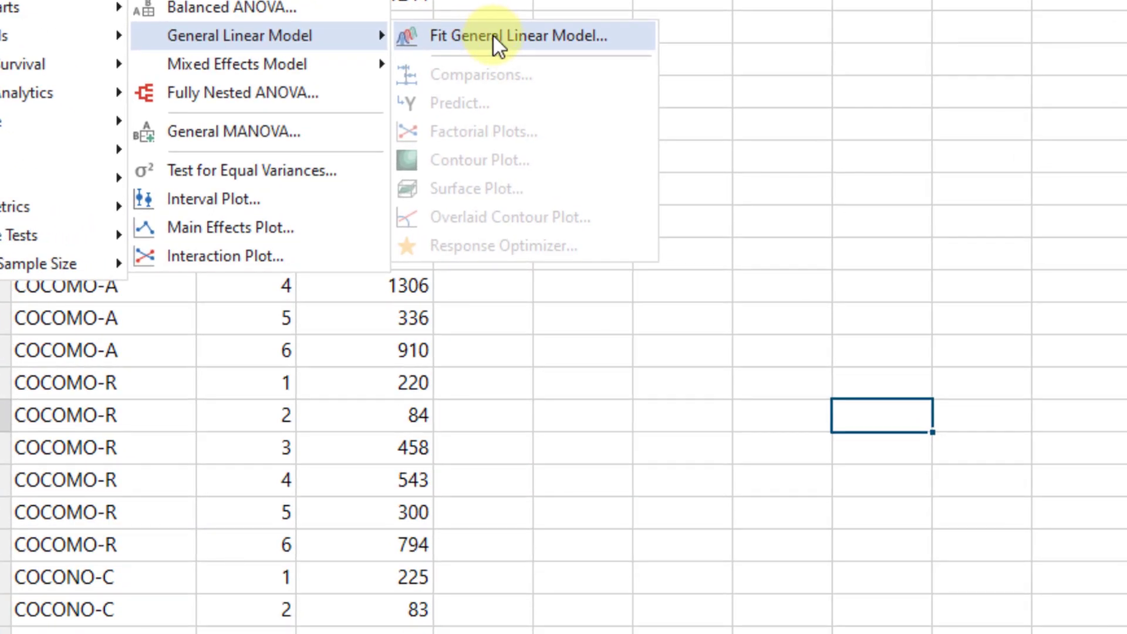
pyautogui.click(475, 49)
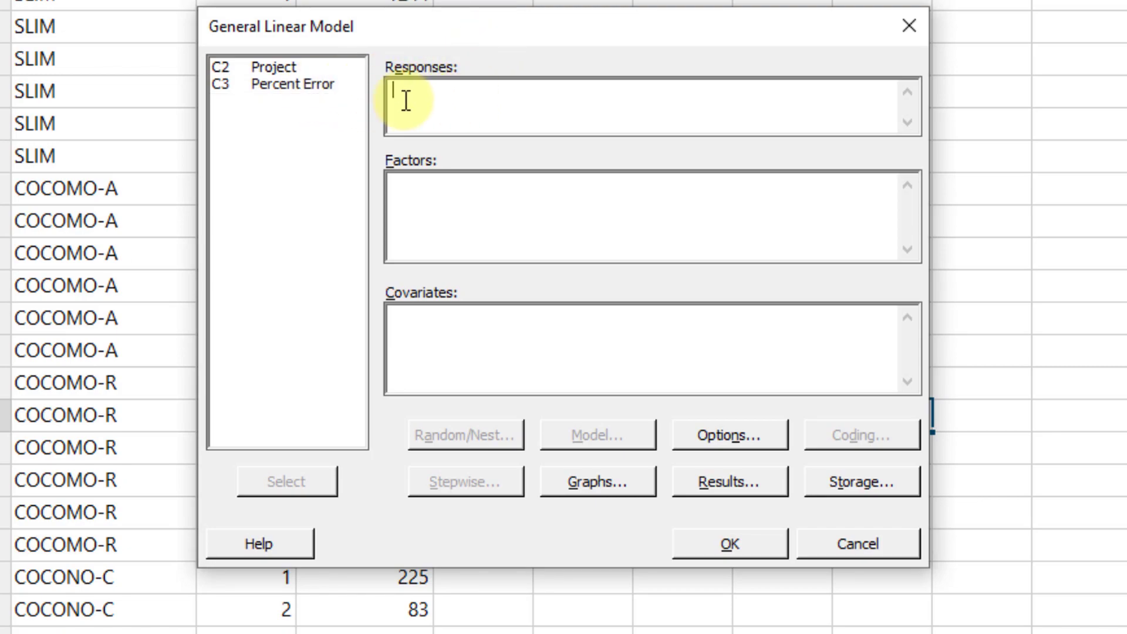
pyautogui.doubleClick(327, 84)
pyautogui.click(478, 209)
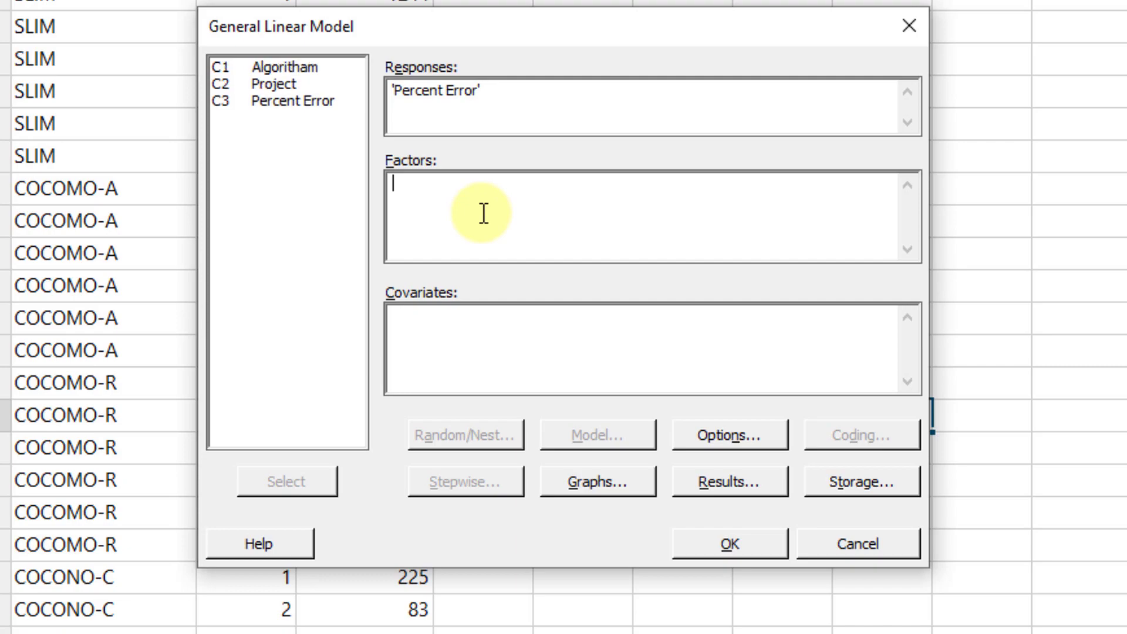
pyautogui.doubleClick(285, 66)
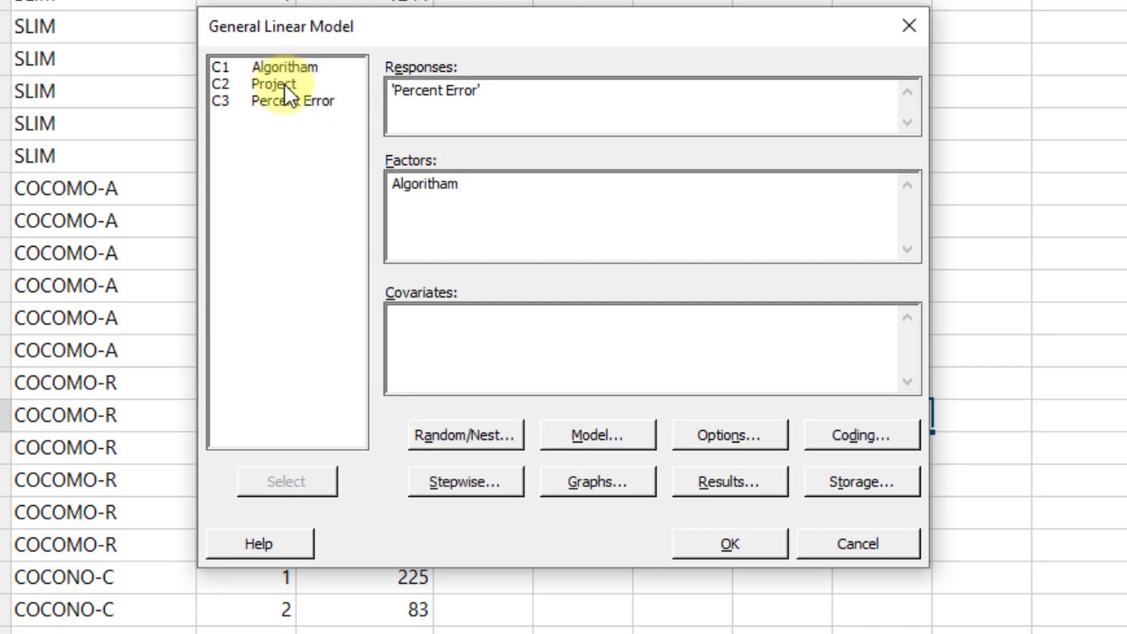
pyautogui.doubleClick(284, 83)
# Request four-in-one residual plots using regular residuals for the general linear model
pyautogui.click(627, 487)
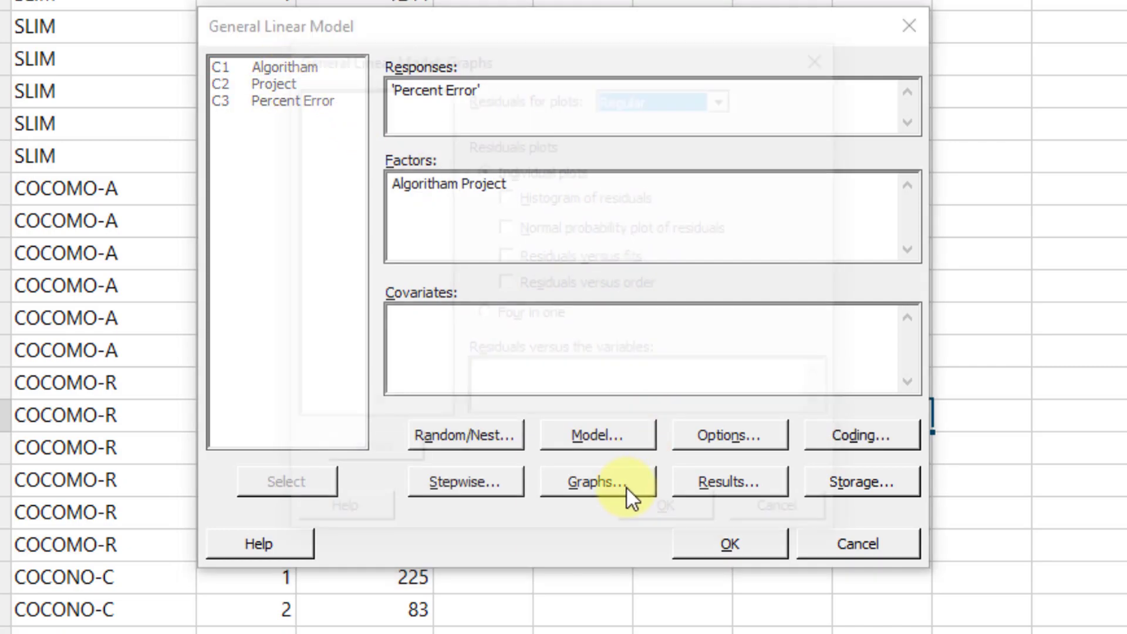
pyautogui.click(512, 310)
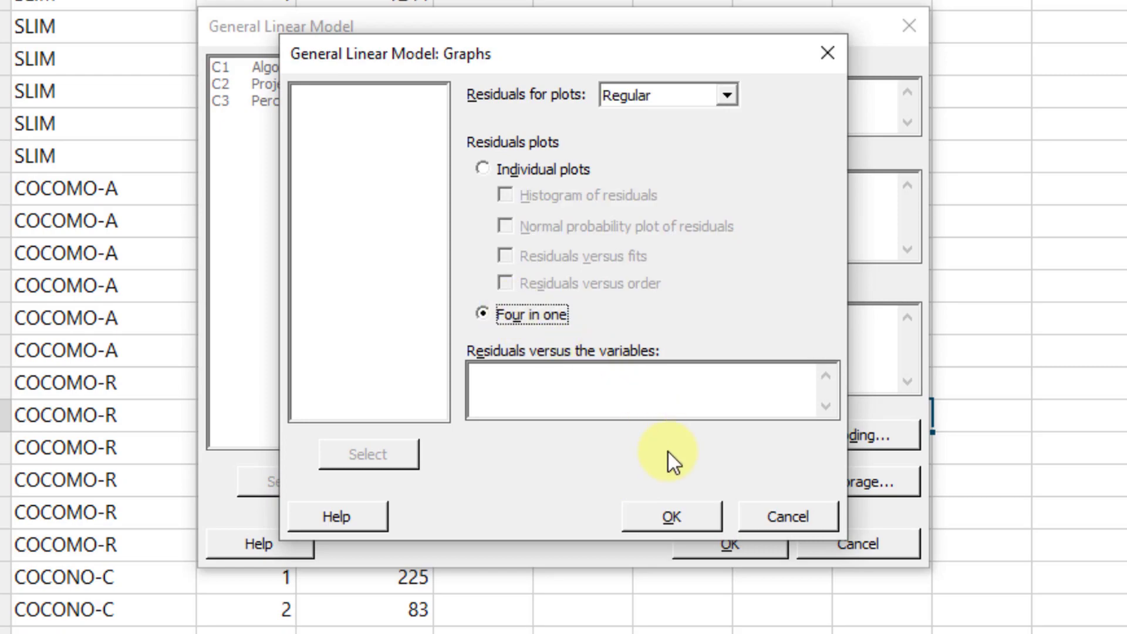
pyautogui.click(679, 517)
# Set the display of results to expanded tables and run the general linear model
pyautogui.click(711, 481)
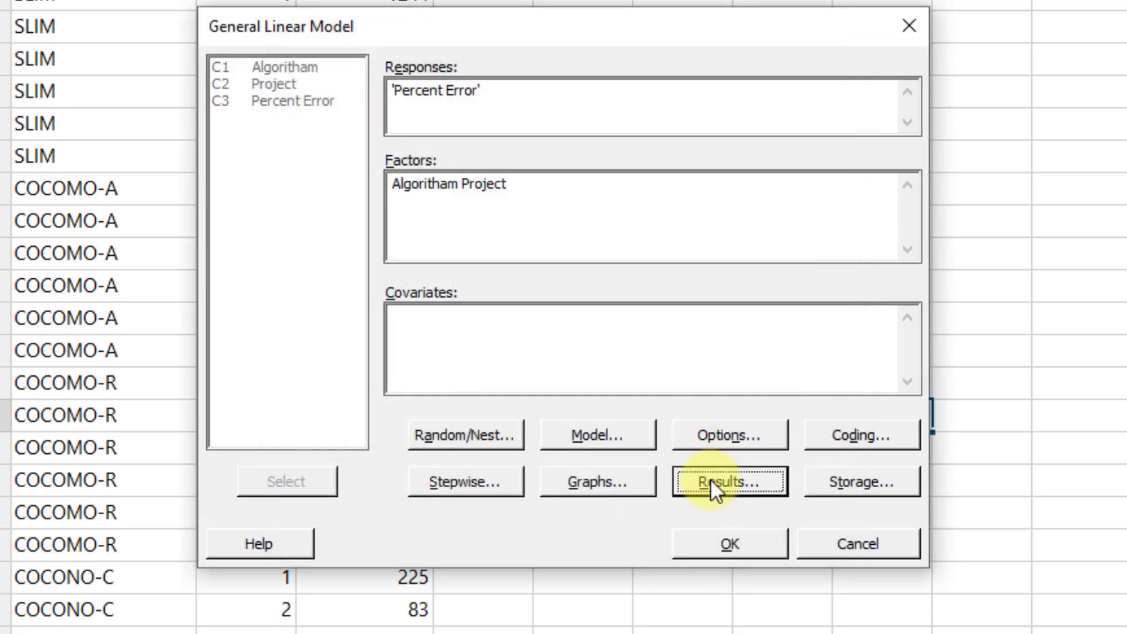
pyautogui.click(555, 80)
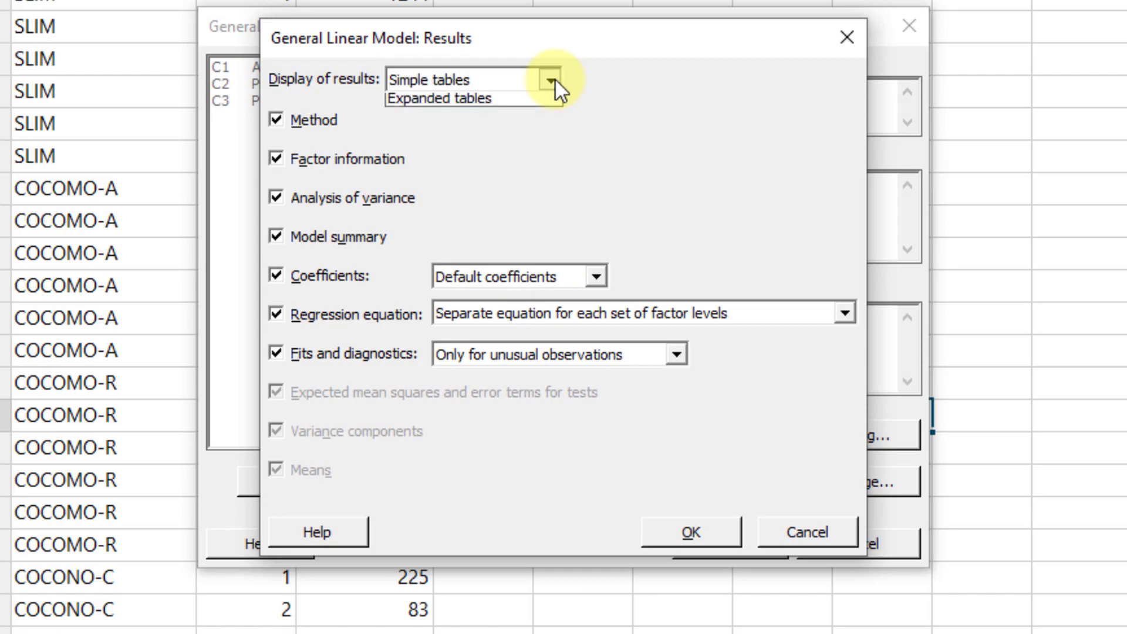
pyautogui.click(490, 121)
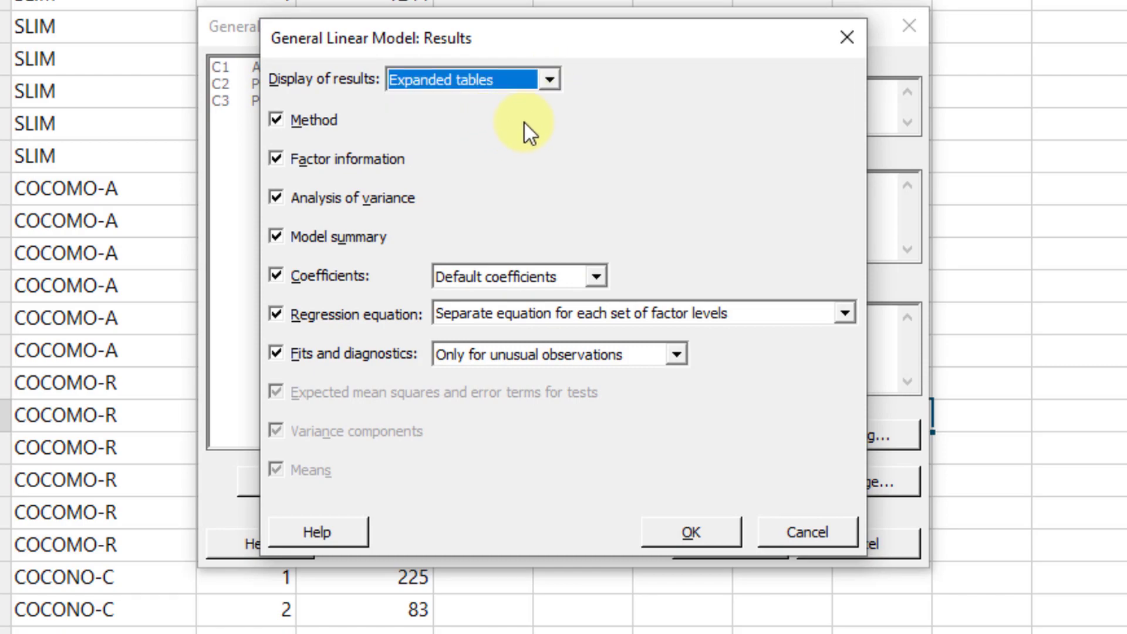
pyautogui.click(707, 531)
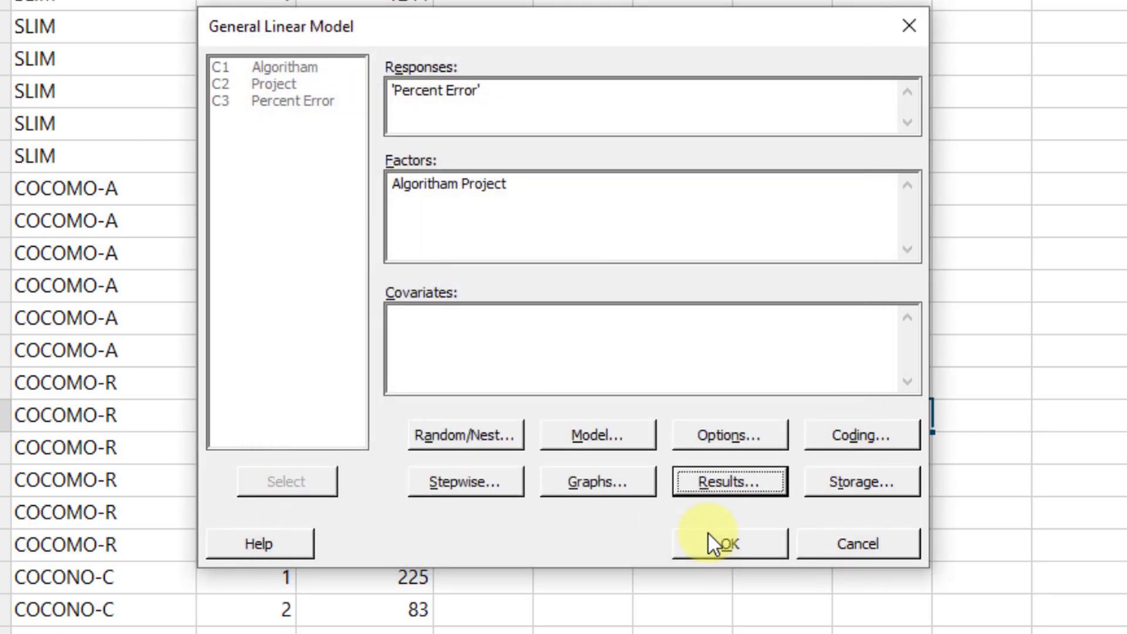
pyautogui.click(744, 552)
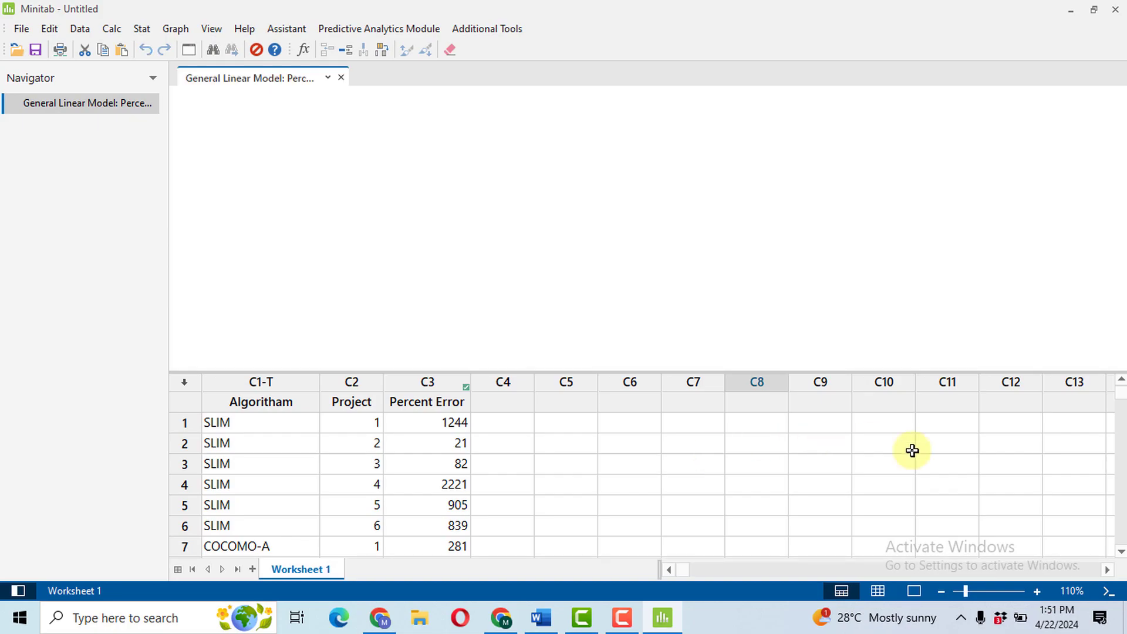
# Show only the output and review the general linear model tables and the enlarged residual plots for Percent Error
pyautogui.click(914, 593)
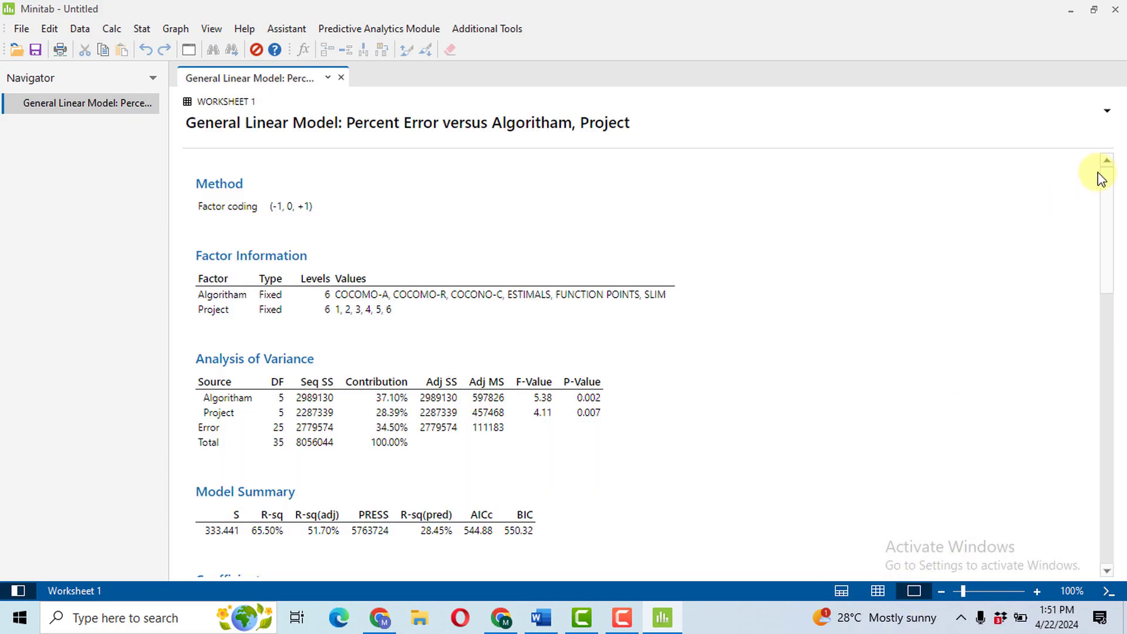
pyautogui.moveTo(1100, 192); pyautogui.dragTo(1072, 530)
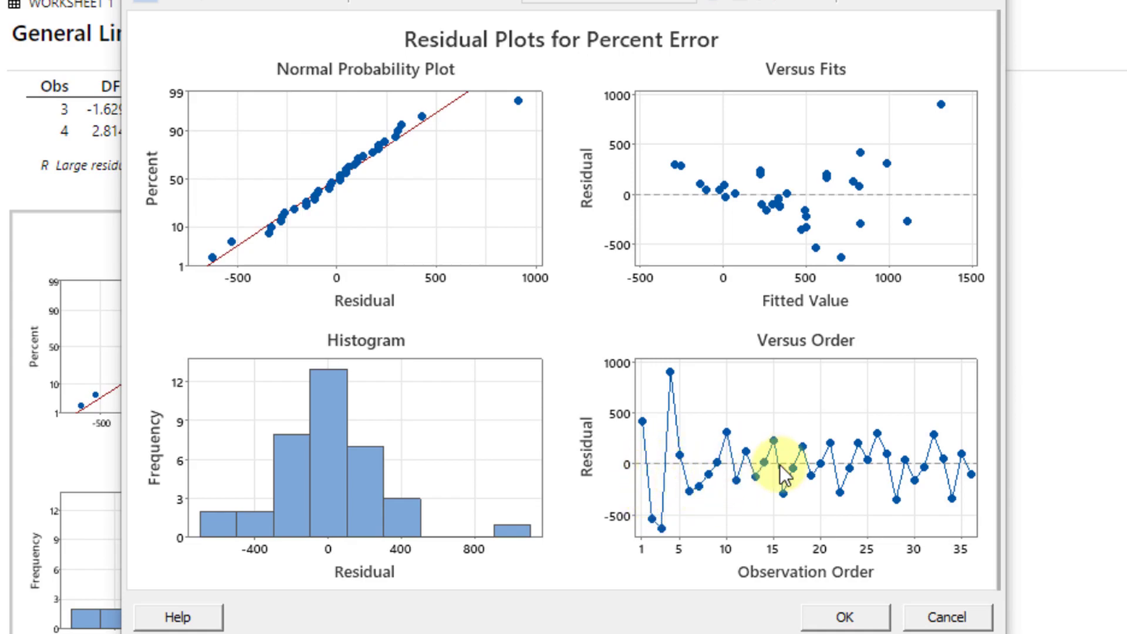
pyautogui.click(850, 616)
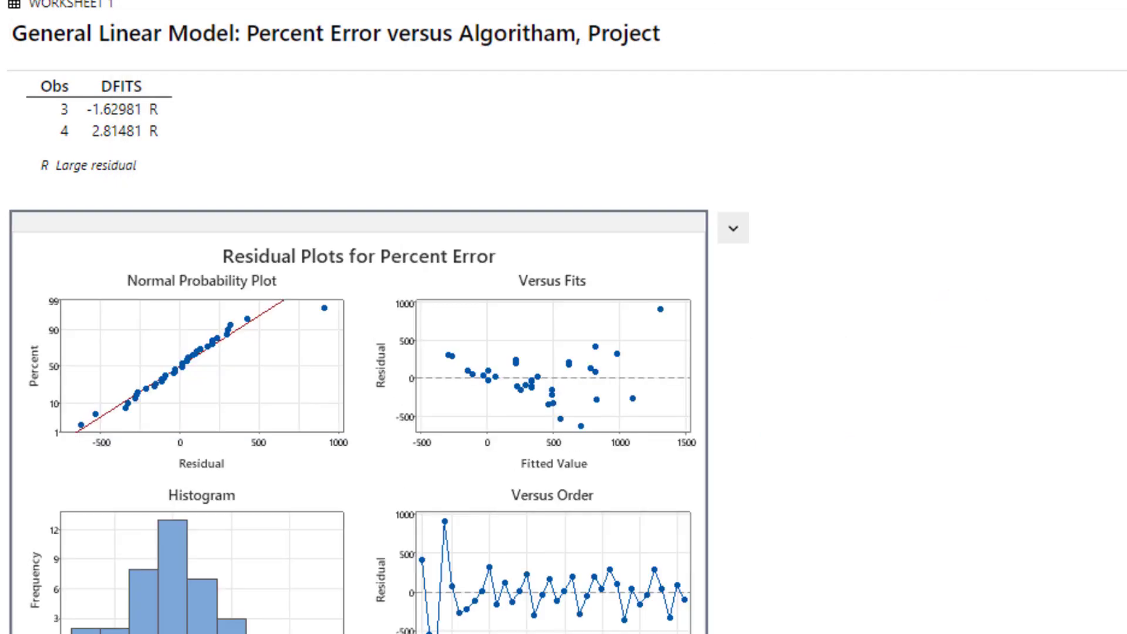
pyautogui.scroll(15, 564, 352)
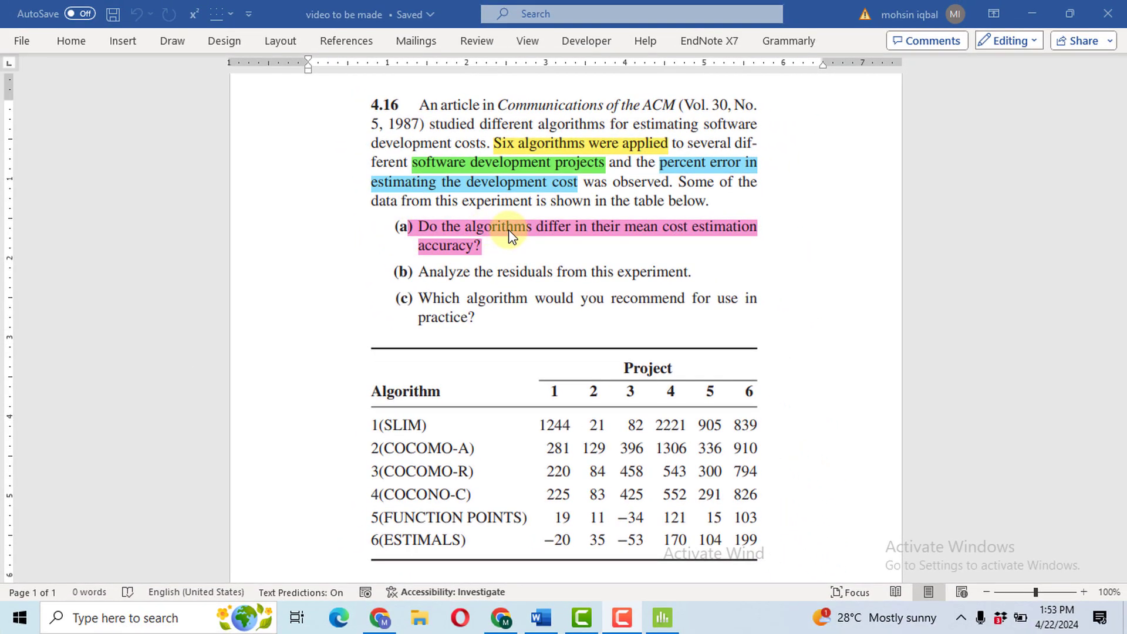
# Switch to Minitab and set up a One-Way ANOVA with Percent Error as the response and Algoritham as the factor
pyautogui.click(663, 618)
pyautogui.click(146, 32)
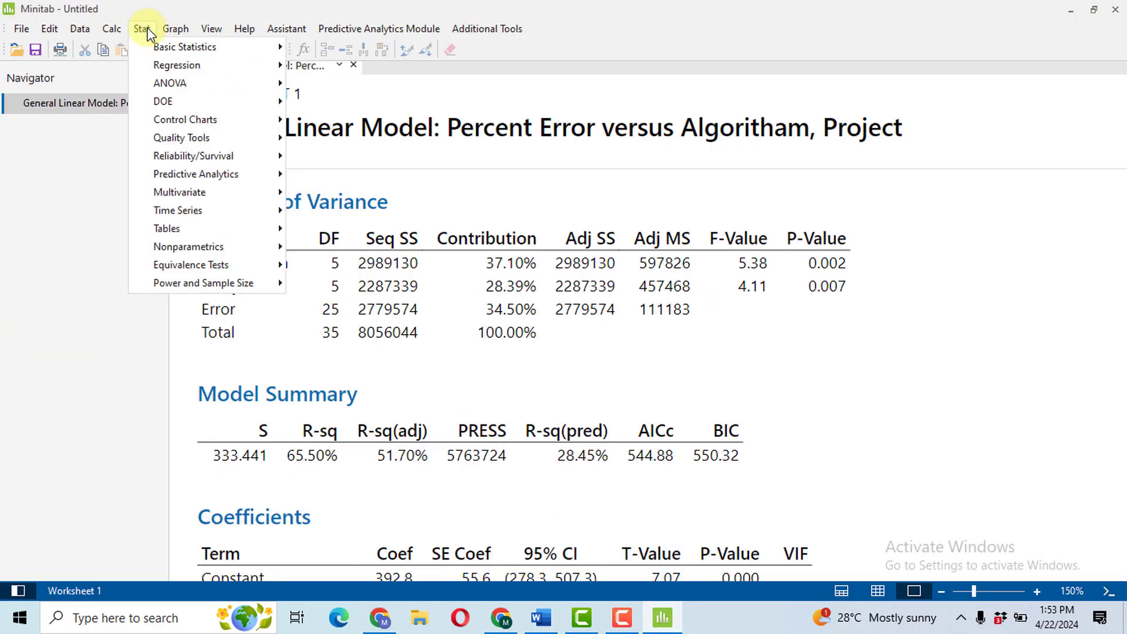
pyautogui.moveTo(238, 85)
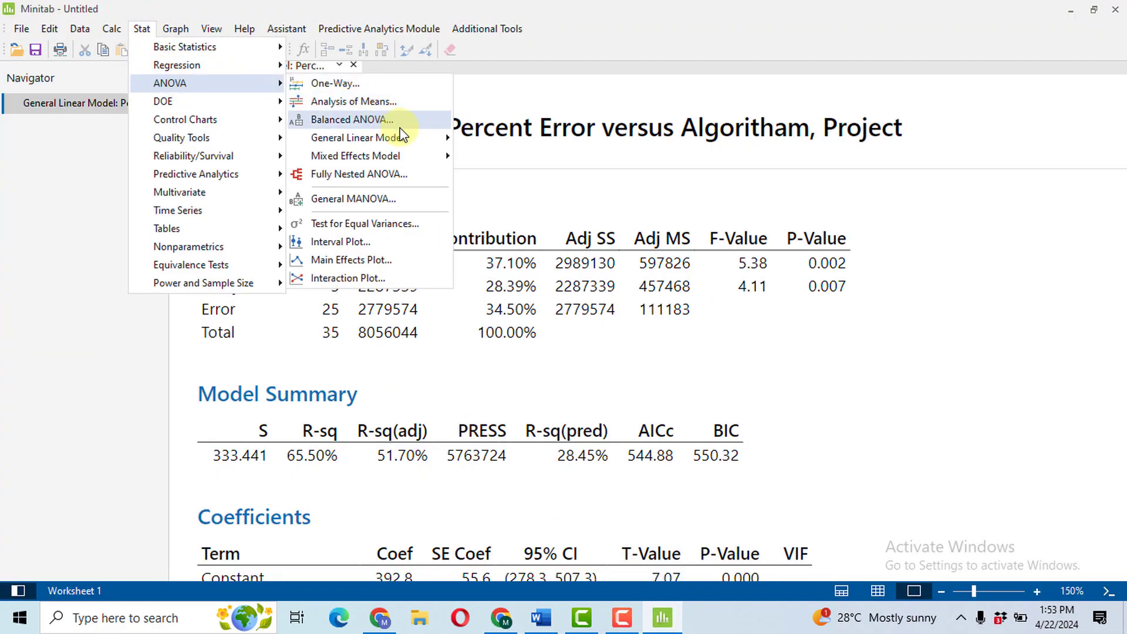
pyautogui.click(409, 86)
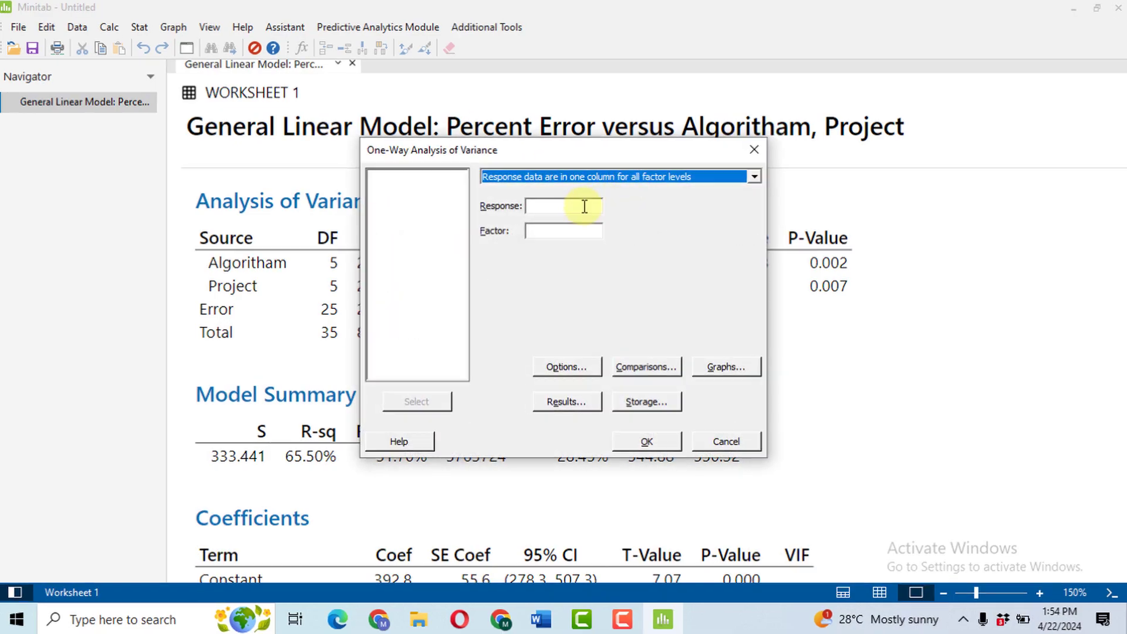
pyautogui.click(582, 206)
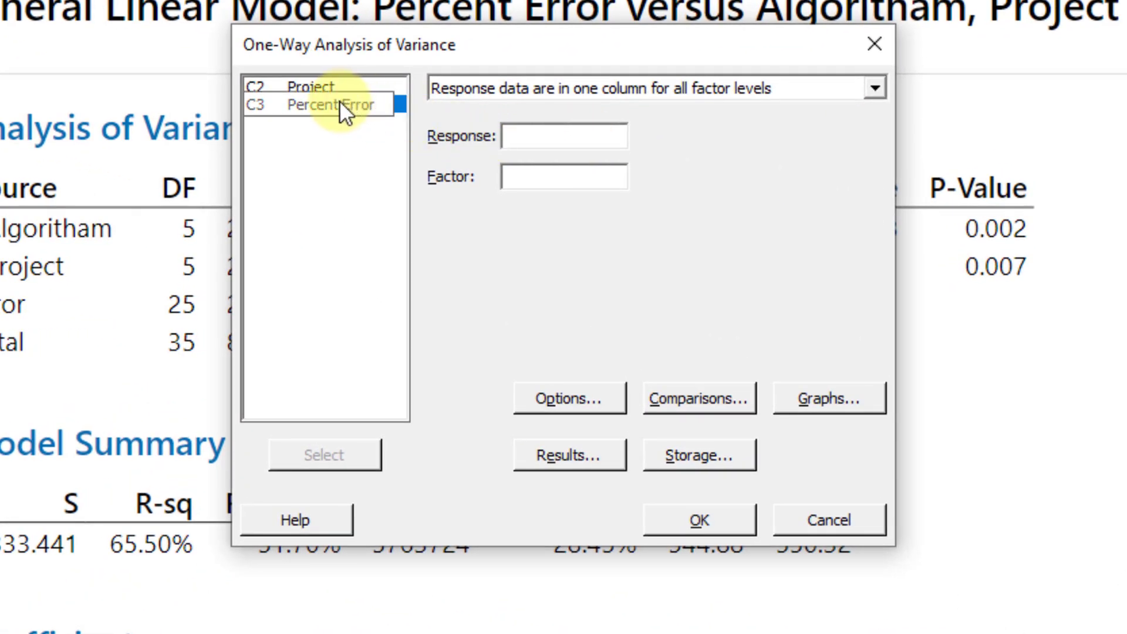
pyautogui.doubleClick(339, 105)
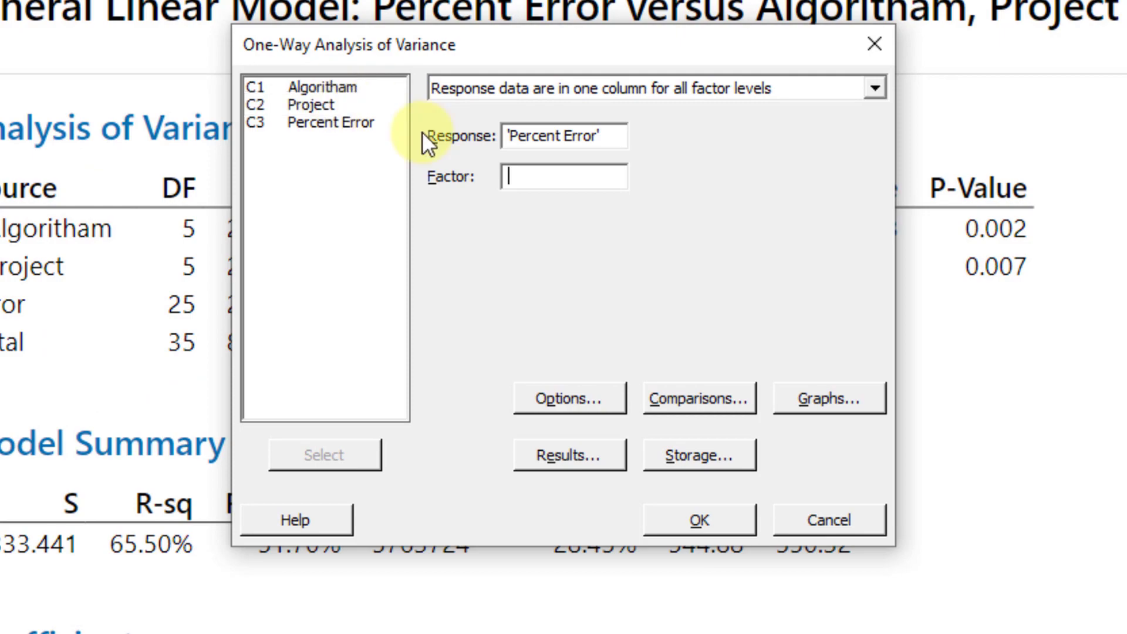
pyautogui.doubleClick(341, 88)
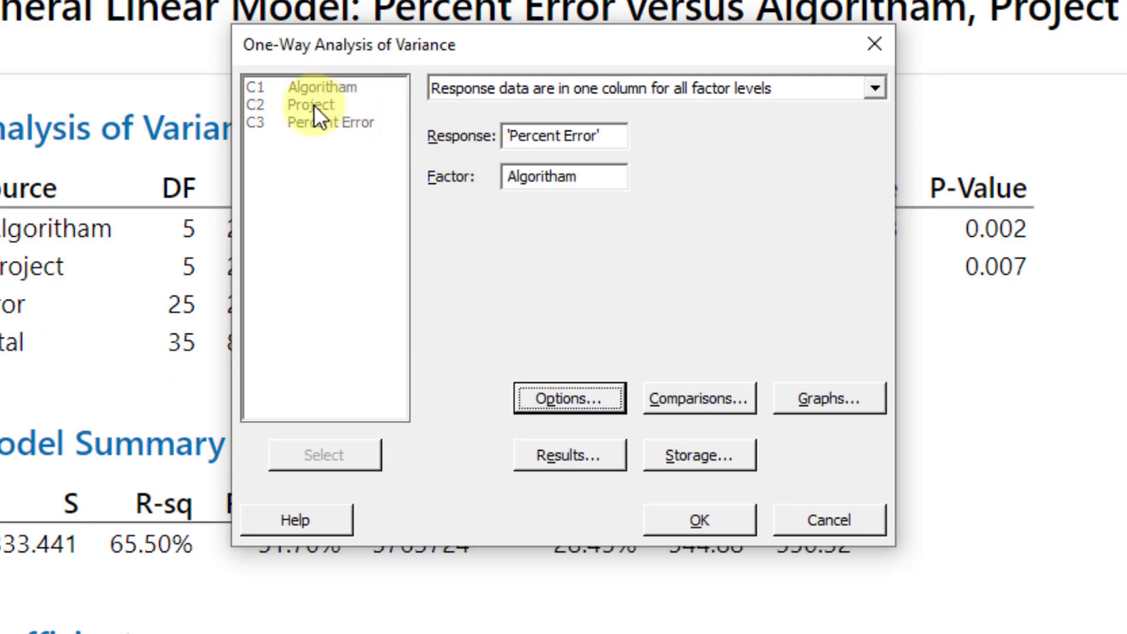
# Add Tukey comparisons to the One-Way ANOVA and run the analysis
pyautogui.click(694, 392)
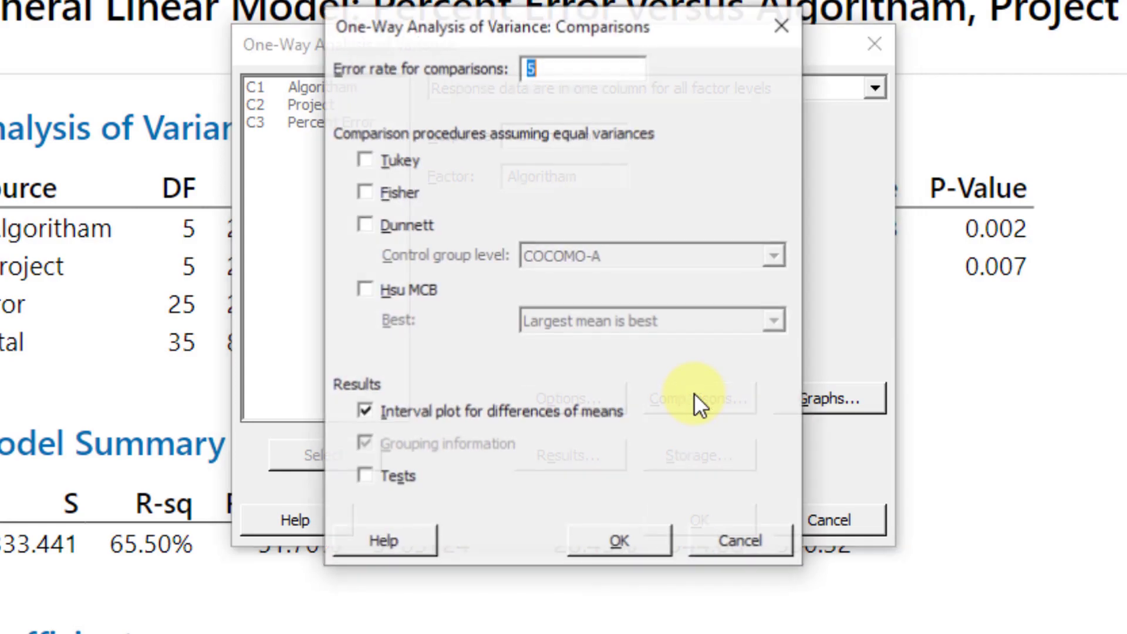
pyautogui.click(395, 160)
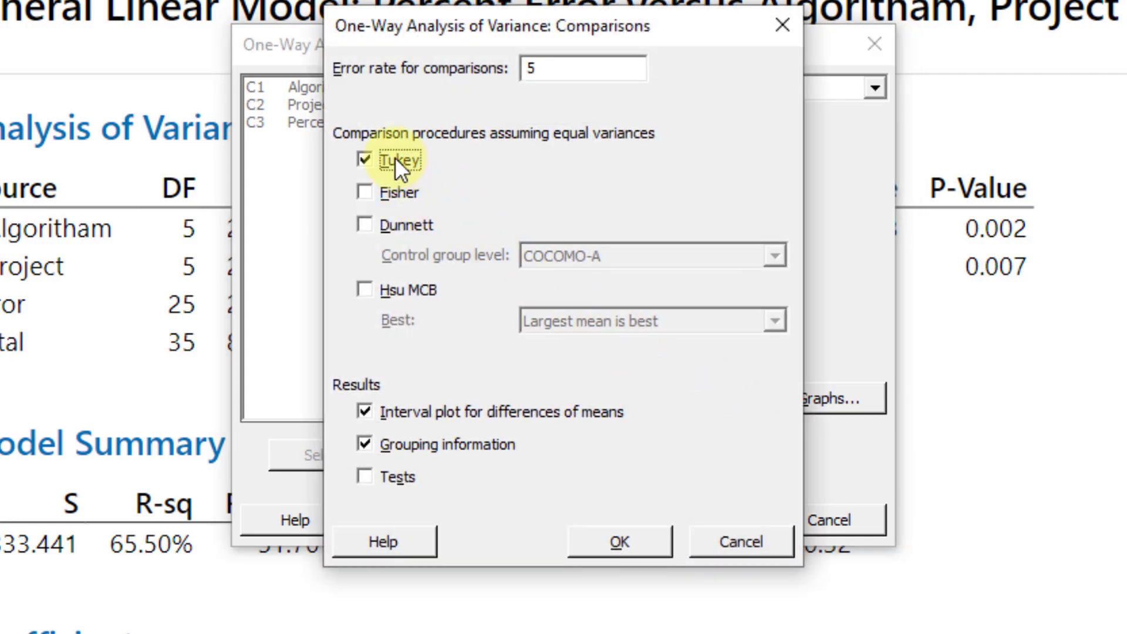
pyautogui.click(631, 544)
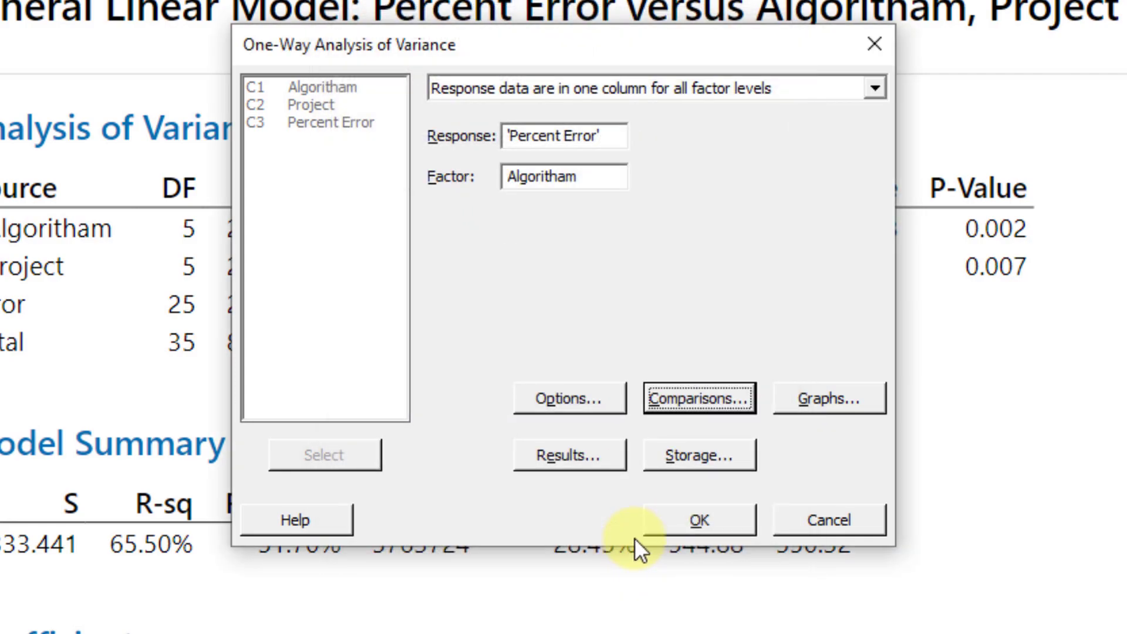
pyautogui.click(731, 526)
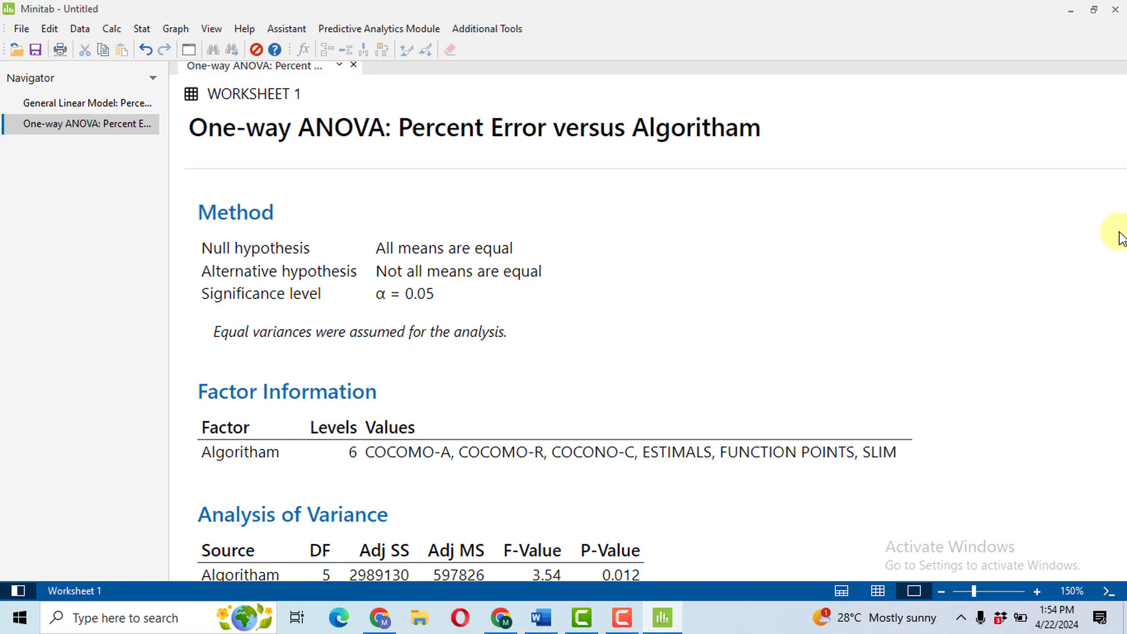
# Check the problem's questions in Word, then examine the Tukey grouping and plots in Minitab's One-way ANOVA output
pyautogui.click(541, 619)
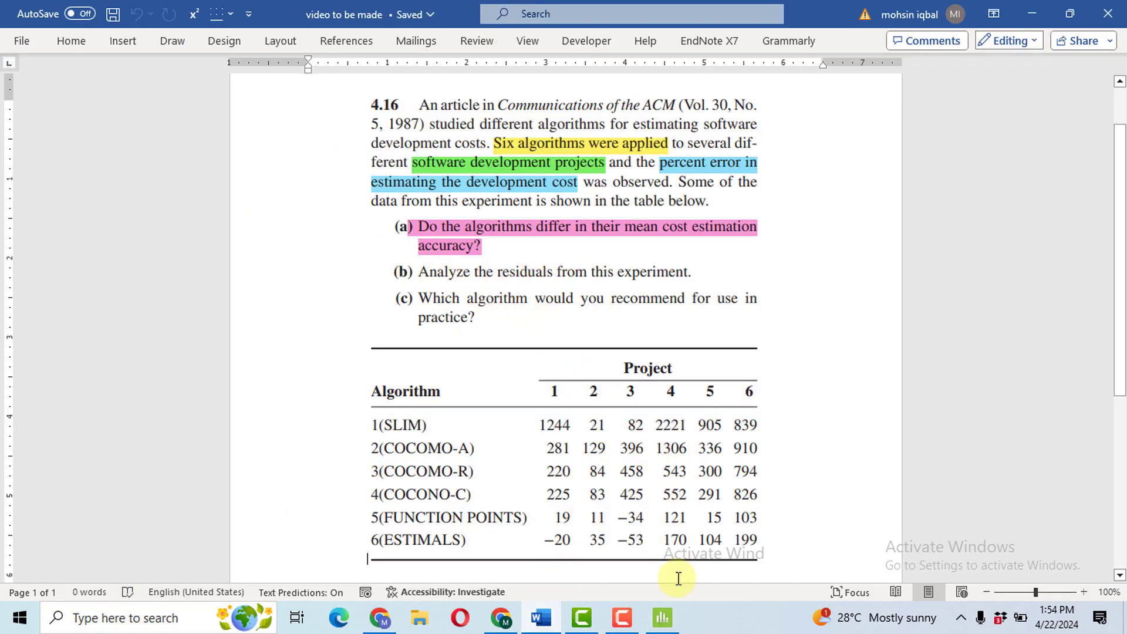
pyautogui.click(663, 621)
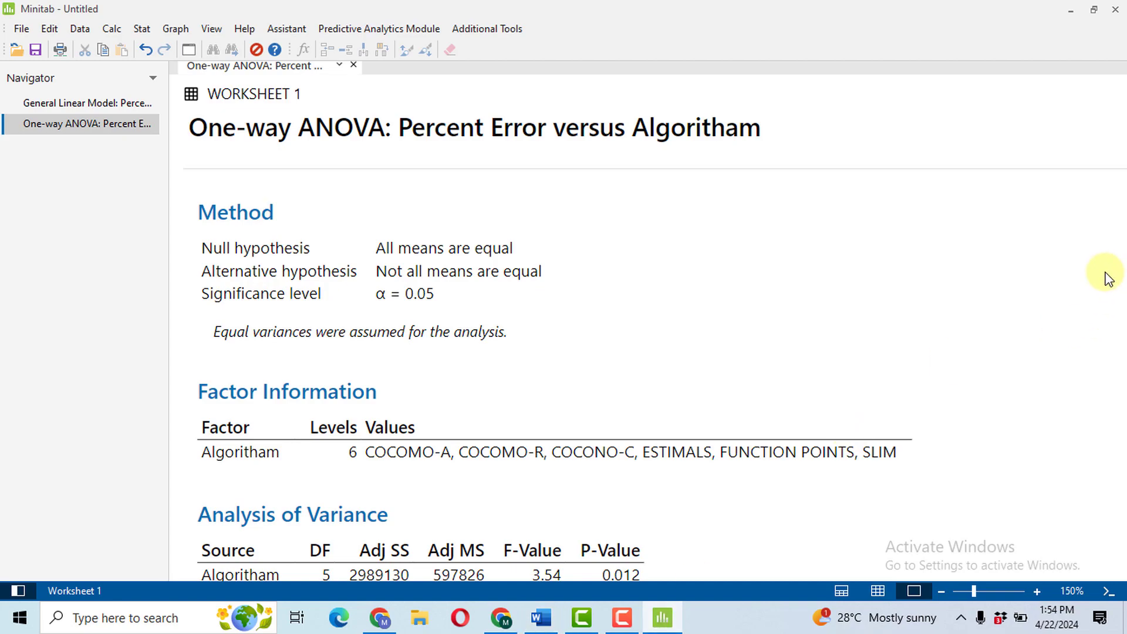
pyautogui.scroll(-15, 1108, 279)
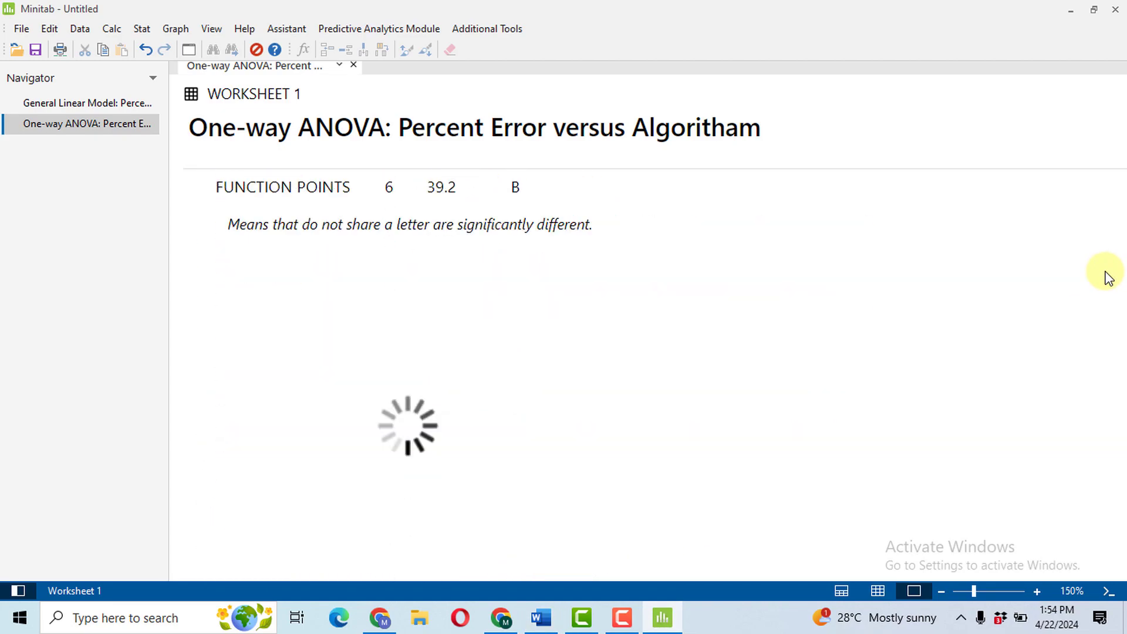
pyautogui.scroll(-10, 1104, 277)
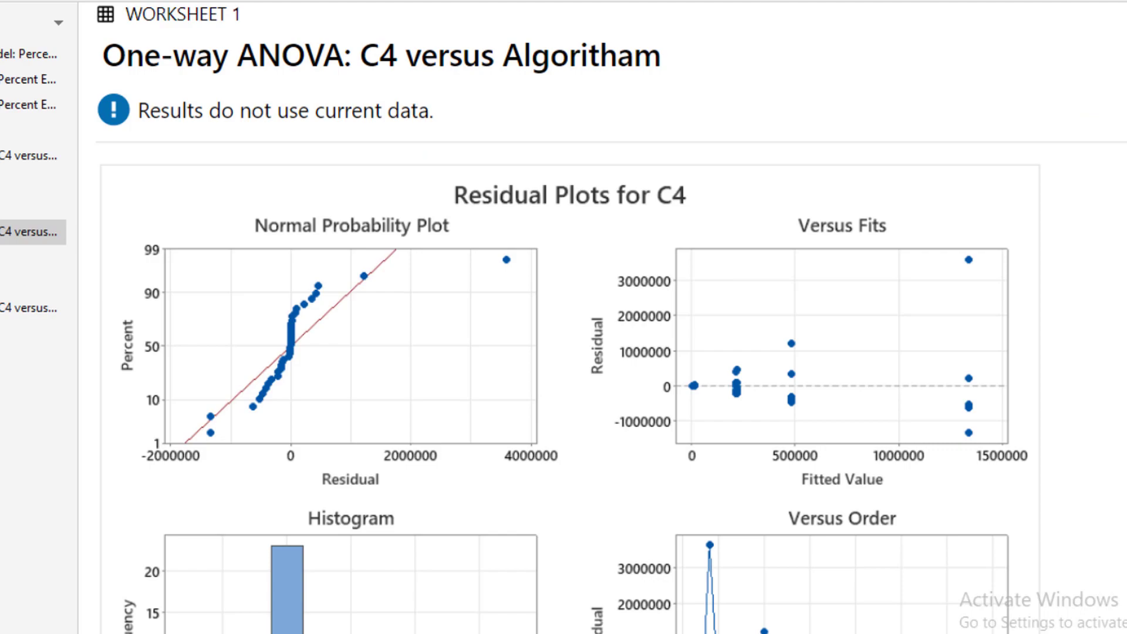
# Examine the residual plots for C4 in the One-way ANOVA output, including an enlarged view of the graph
pyautogui.scroll(-2, 954, 275)
pyautogui.scroll(1, 954, 276)
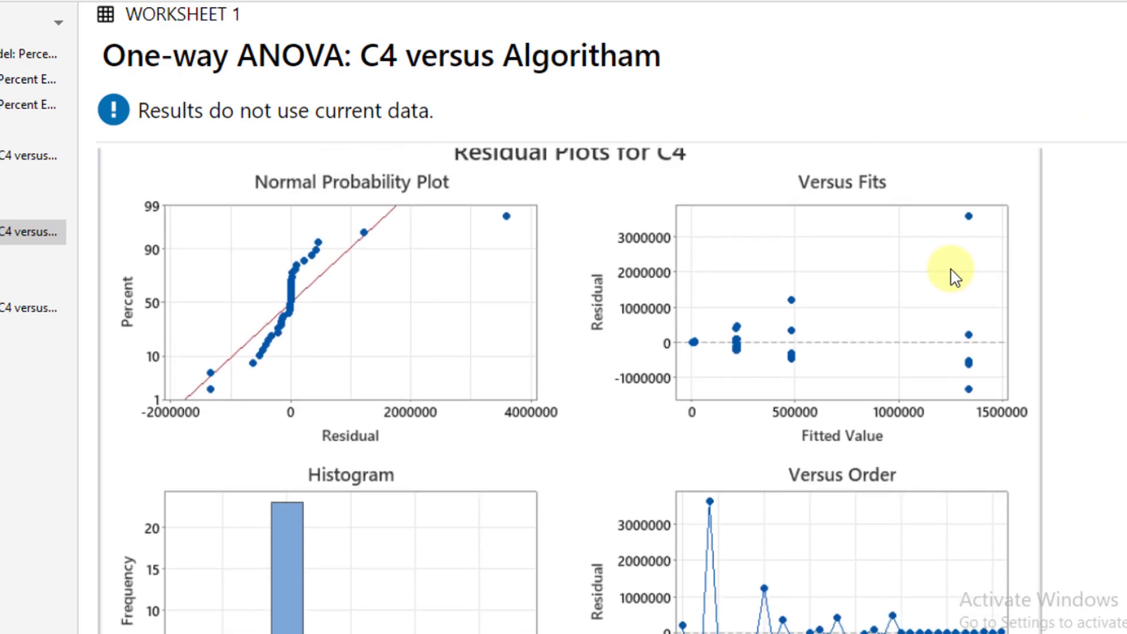
pyautogui.scroll(-1, 954, 276)
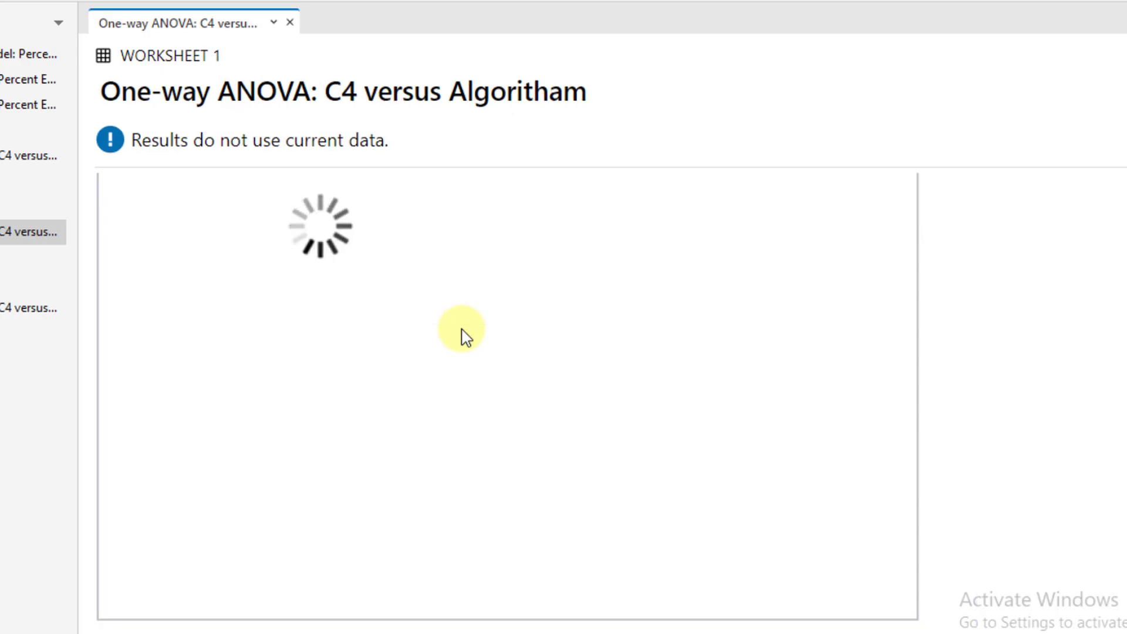
pyautogui.doubleClick(405, 157)
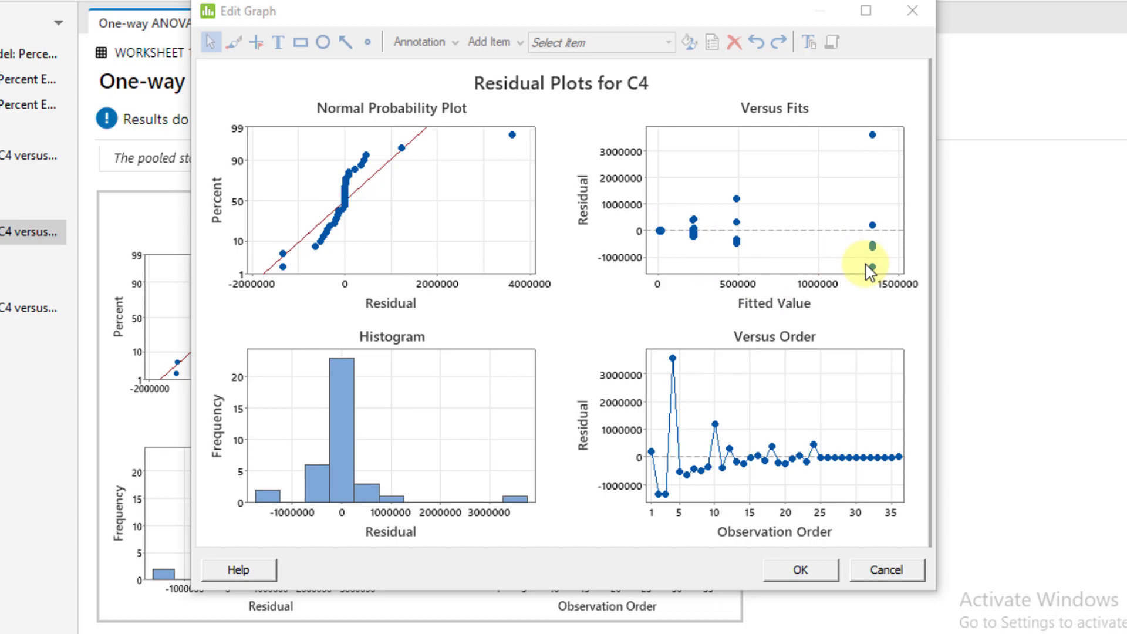
pyautogui.click(887, 570)
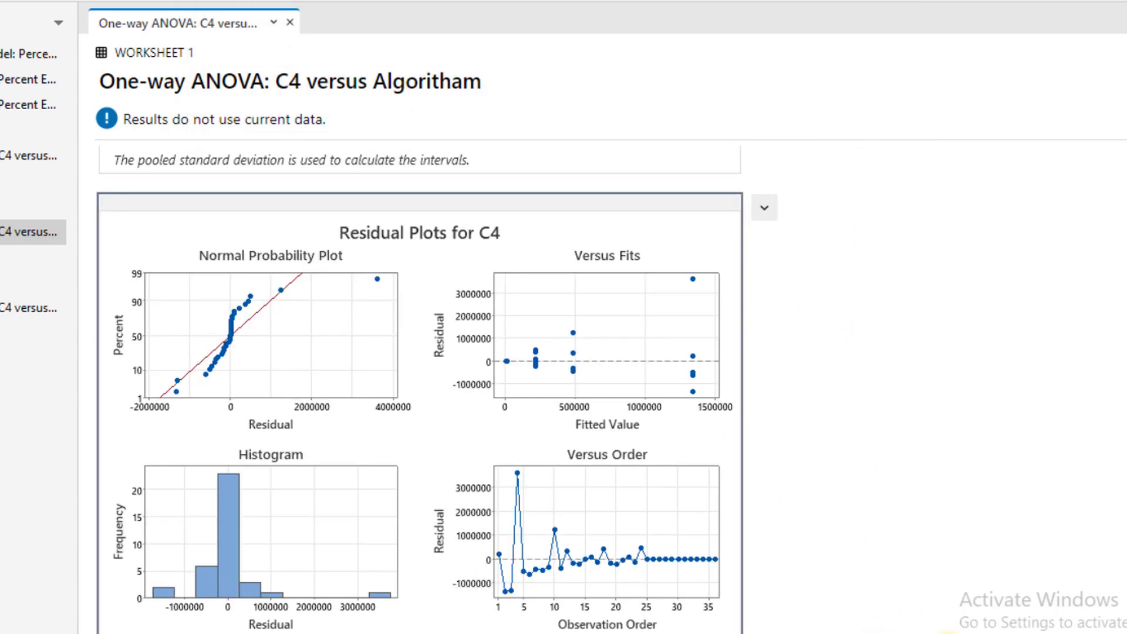
# Show the worksheet and review the Percent Error values from the SLIM rows down to ESTIMALS project 5
pyautogui.click(948, 633)
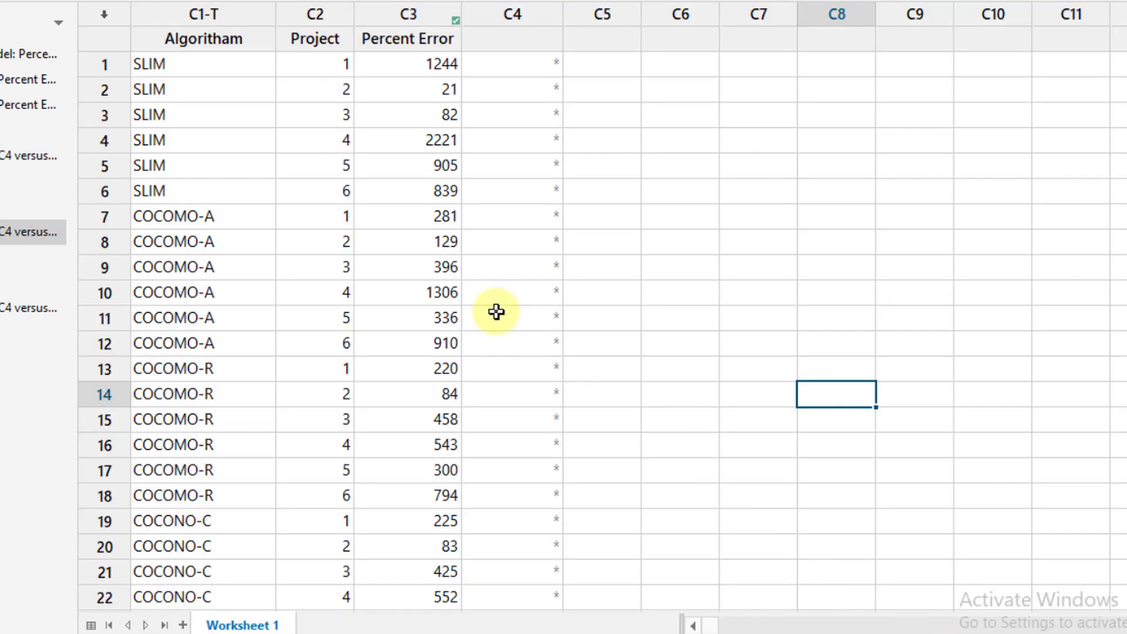
pyautogui.click(433, 155)
pyautogui.click(428, 516)
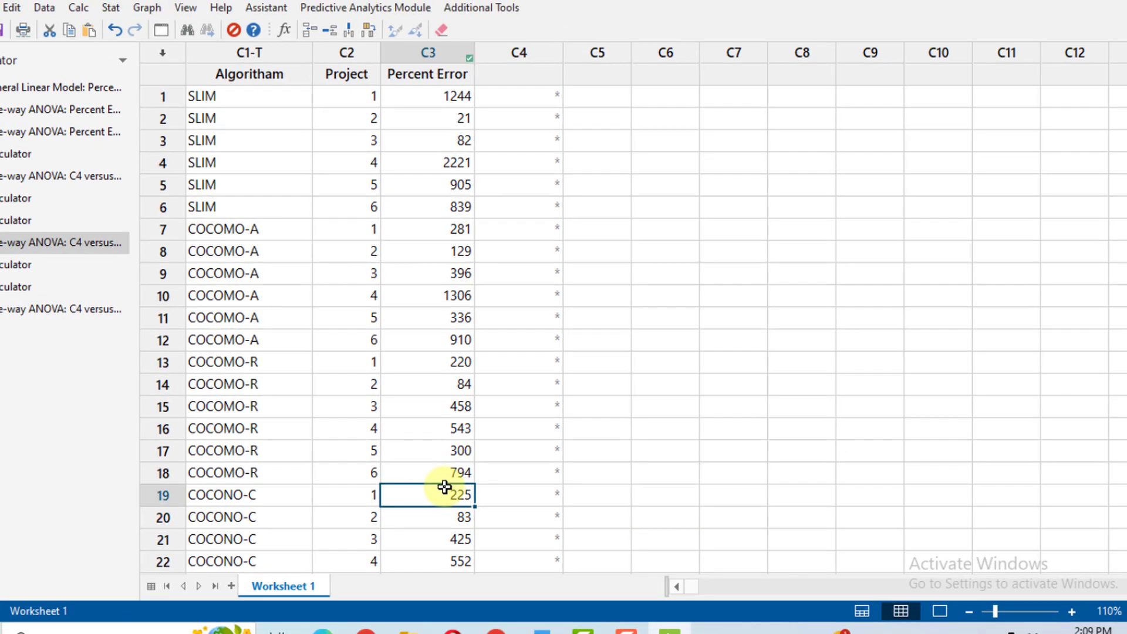
pyautogui.press('Down')
pyautogui.press('Down')
pyautogui.press('Down')
pyautogui.press('Down')
pyautogui.press('Down')
pyautogui.press('Down')
pyautogui.press('Down')
pyautogui.press('Down')
pyautogui.press('Down')
pyautogui.press('Down')
pyautogui.press('Down')
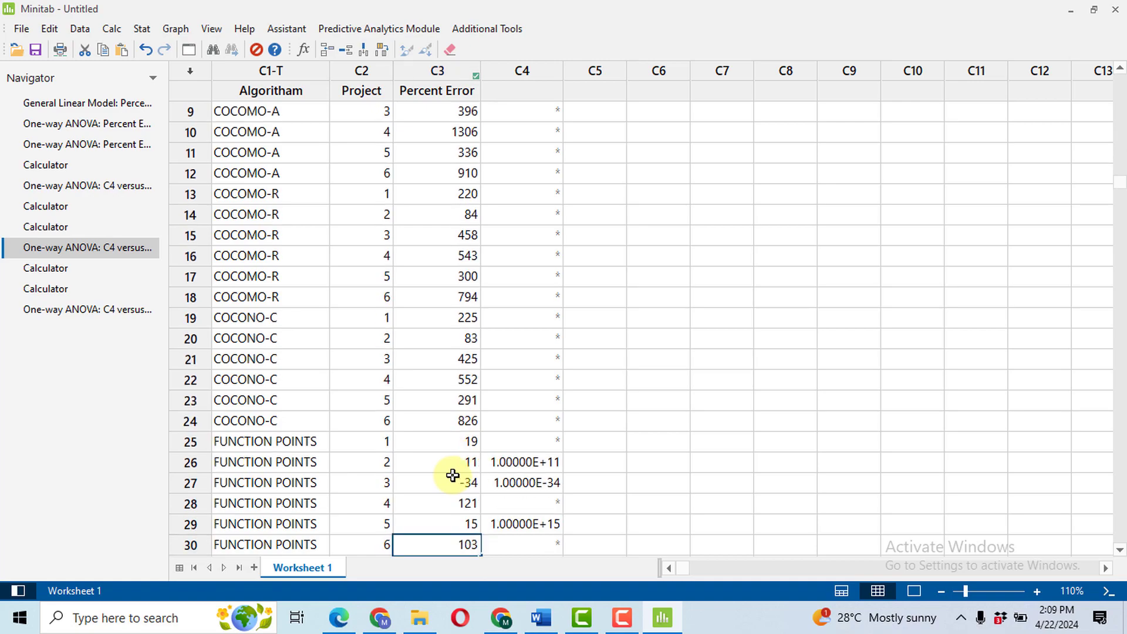
pyautogui.press('Down')
pyautogui.press('Down')
pyautogui.press('Down')
pyautogui.press('Down')
pyautogui.press('Down')
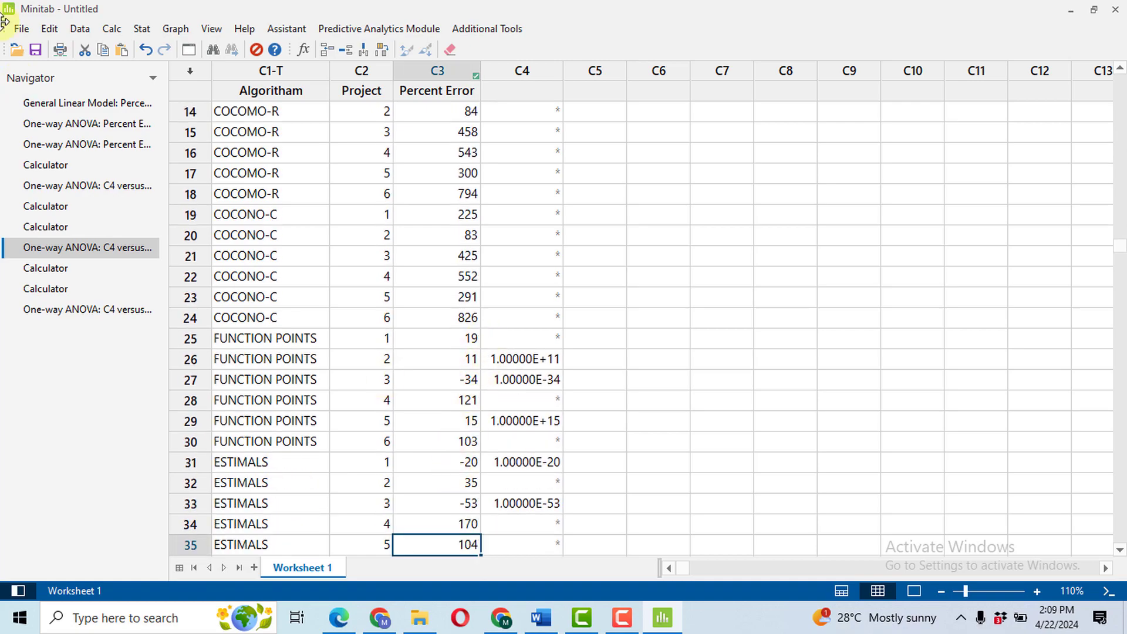
# Open the Calculator with C4 as the storage variable and clear the ANTILOG expression
pyautogui.click(111, 29)
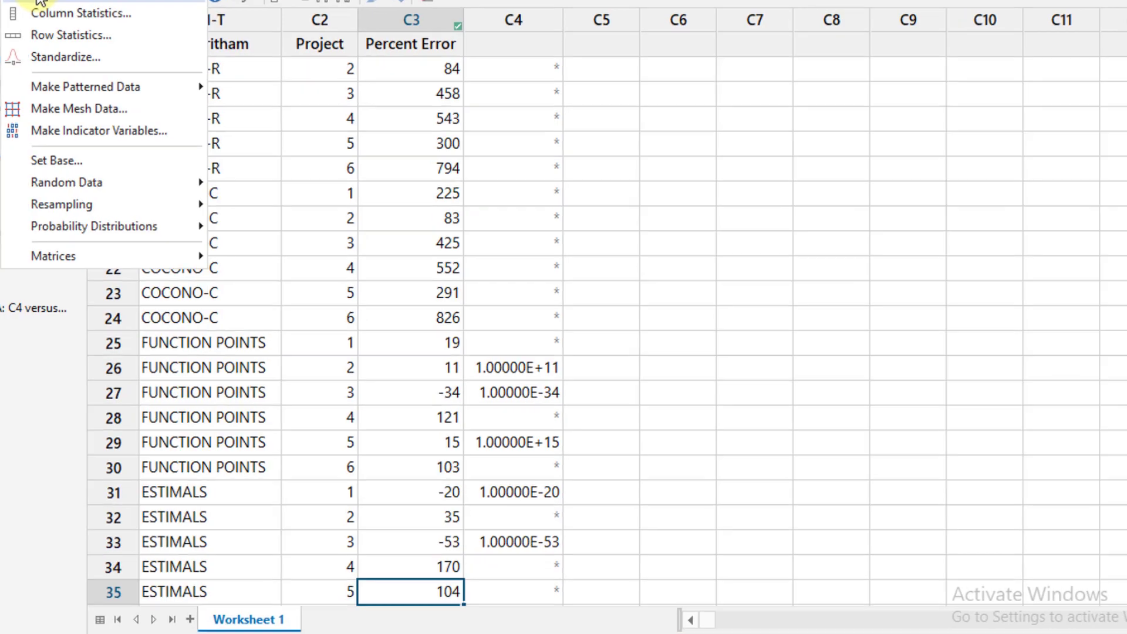
pyautogui.click(126, 43)
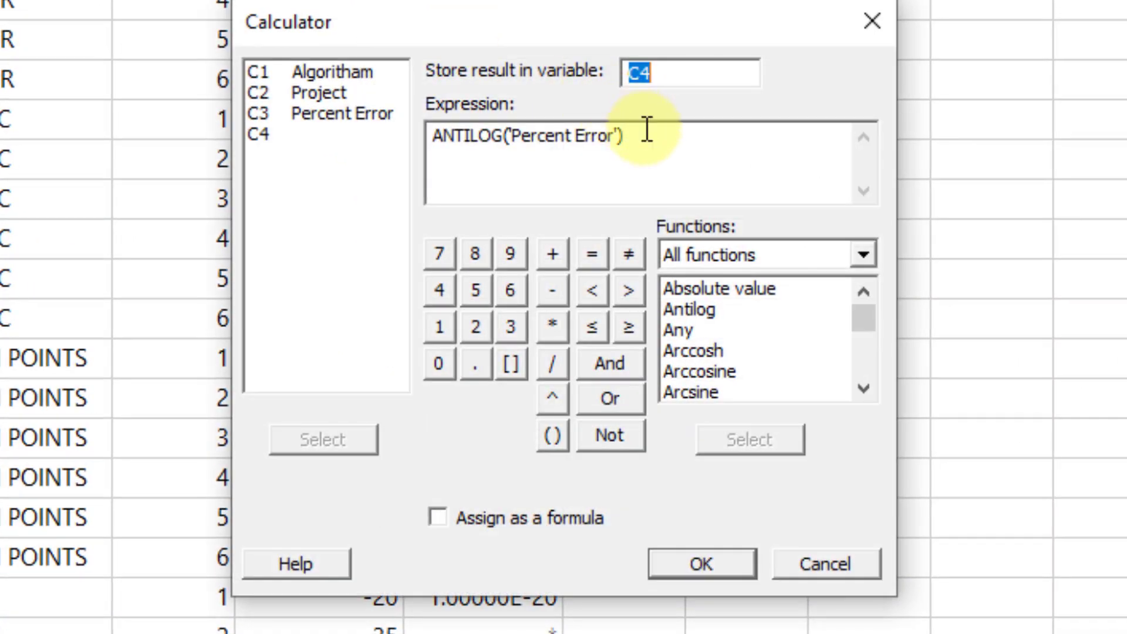
pyautogui.click(655, 141)
pyautogui.press('BackSpace')
pyautogui.press('BackSpace')
pyautogui.press('BackSpace')
pyautogui.press('BackSpace')
pyautogui.press('BackSpace')
pyautogui.press('BackSpace')
pyautogui.press('BackSpace')
pyautogui.press('BackSpace')
pyautogui.press('BackSpace')
pyautogui.press('BackSpace')
pyautogui.press('BackSpace')
pyautogui.press('BackSpace')
pyautogui.press('BackSpace')
pyautogui.press('BackSpace')
pyautogui.press('BackSpace')
pyautogui.press('BackSpace')
pyautogui.press('BackSpace')
pyautogui.press('BackSpace')
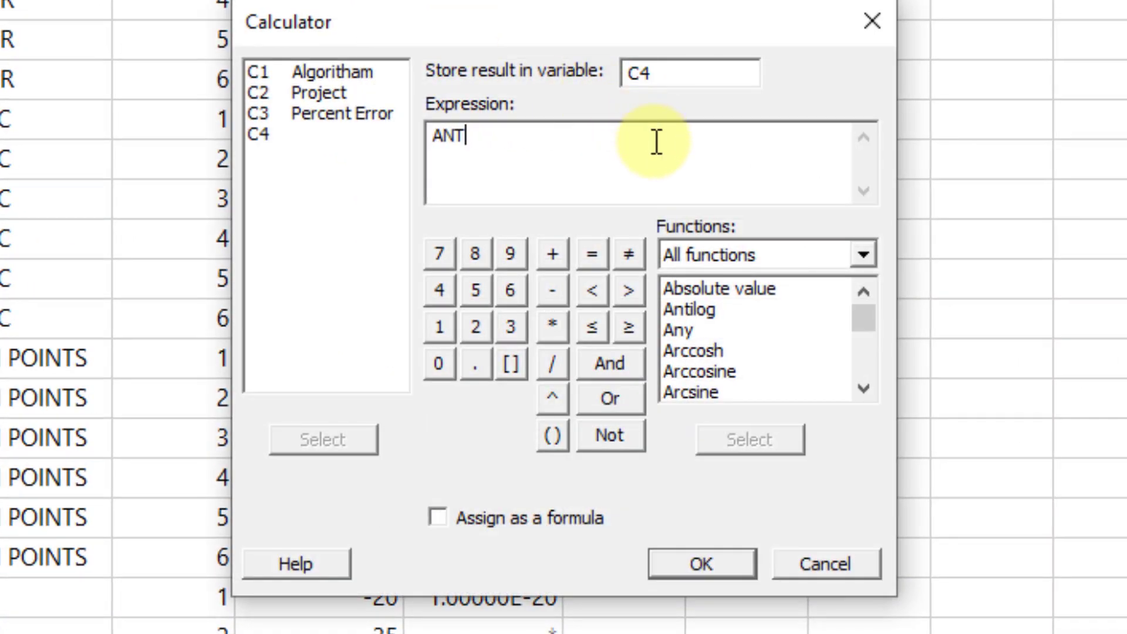
# Calculate the square root of Percent Error with the arithmetic Square root function and store it in C4
pyautogui.click(862, 258)
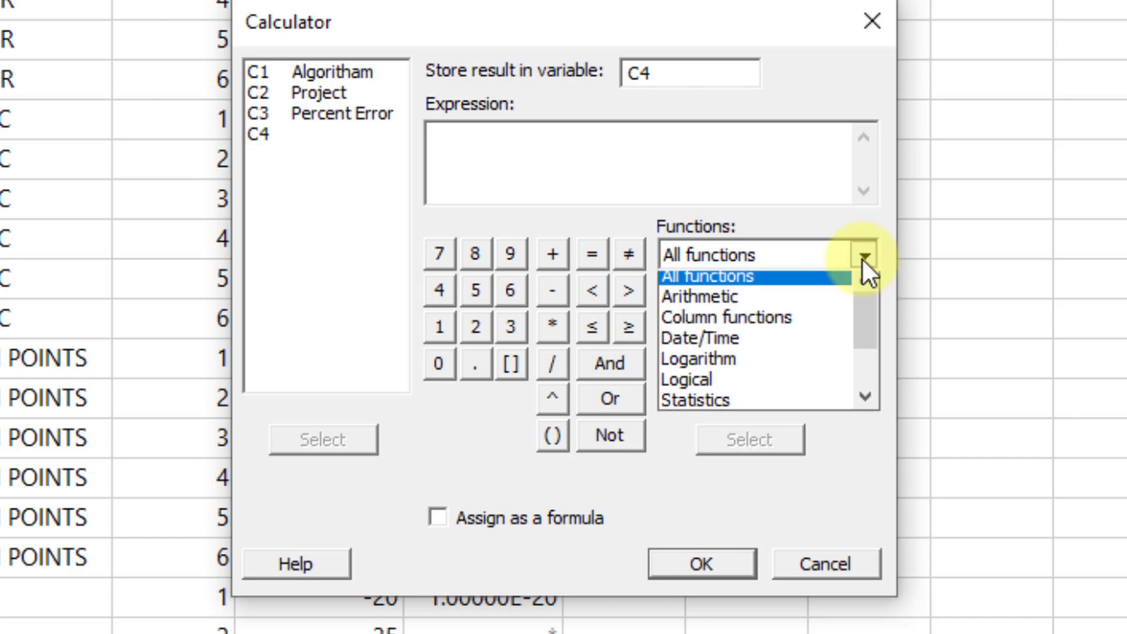
pyautogui.click(776, 302)
pyautogui.doubleClick(733, 315)
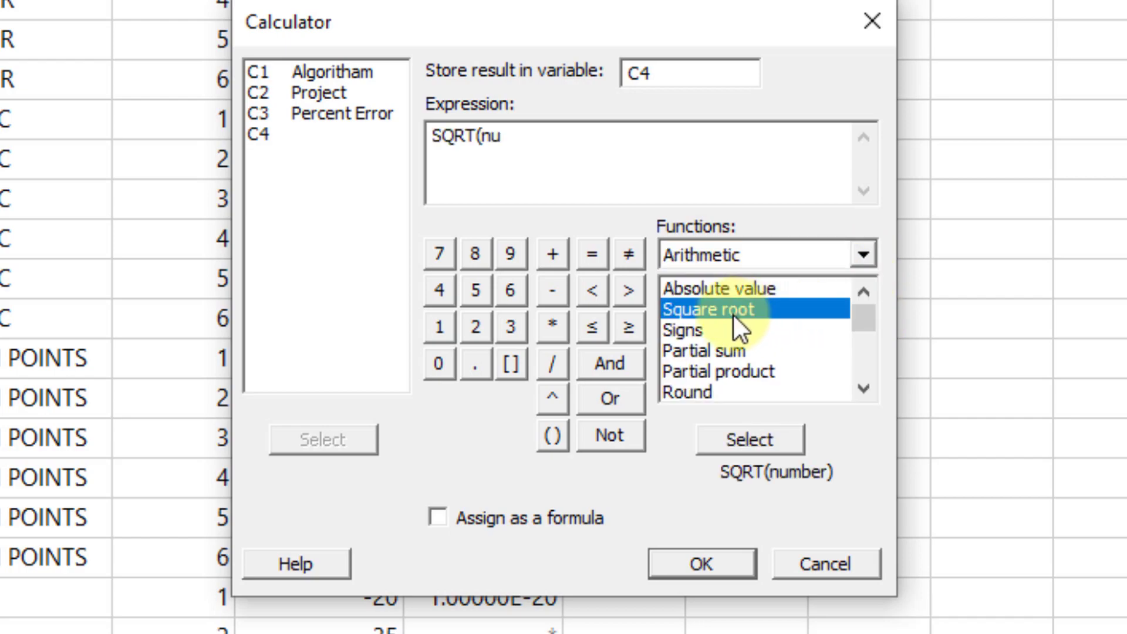
pyautogui.doubleClick(316, 115)
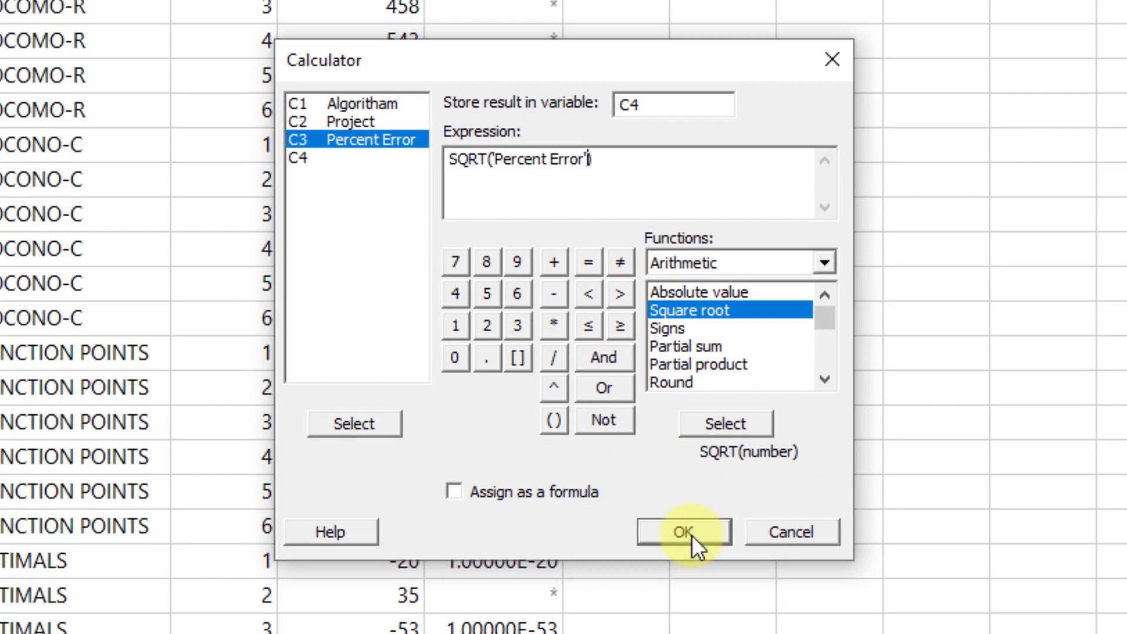
pyautogui.click(704, 565)
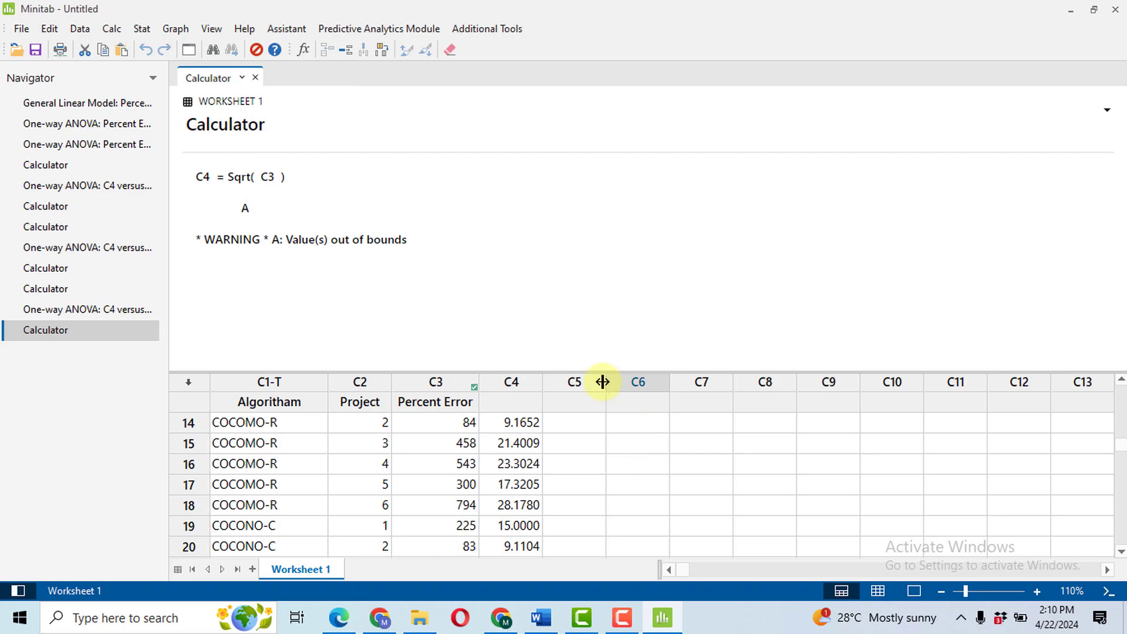
pyautogui.click(301, 243)
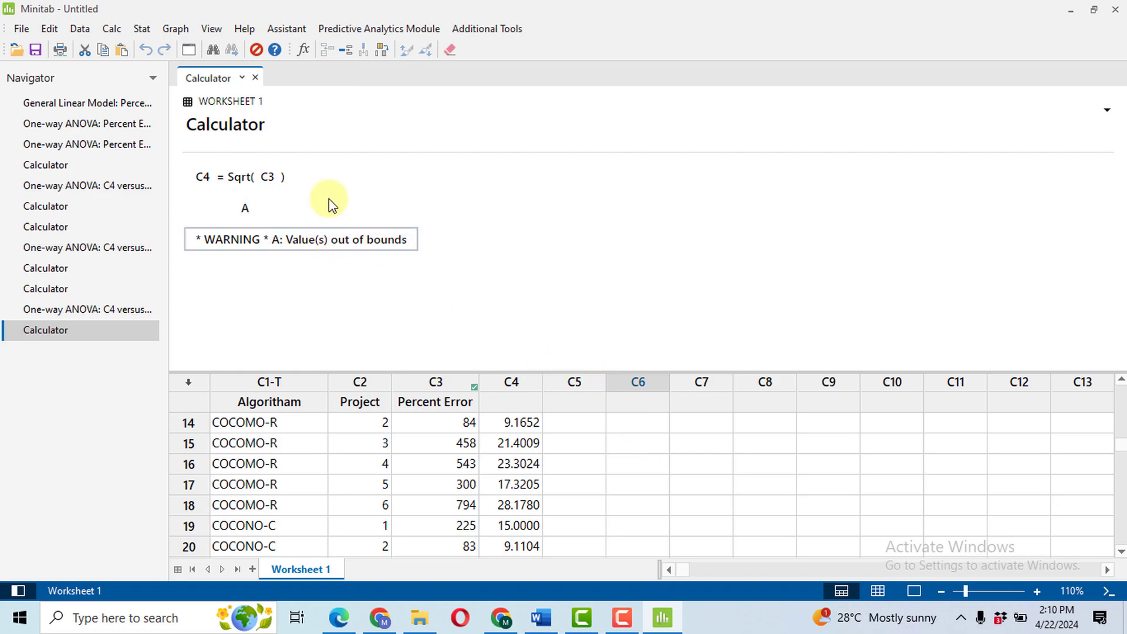
# Reopen the Calculator, show all functions and add the Exponential function to the expression
pyautogui.click(112, 29)
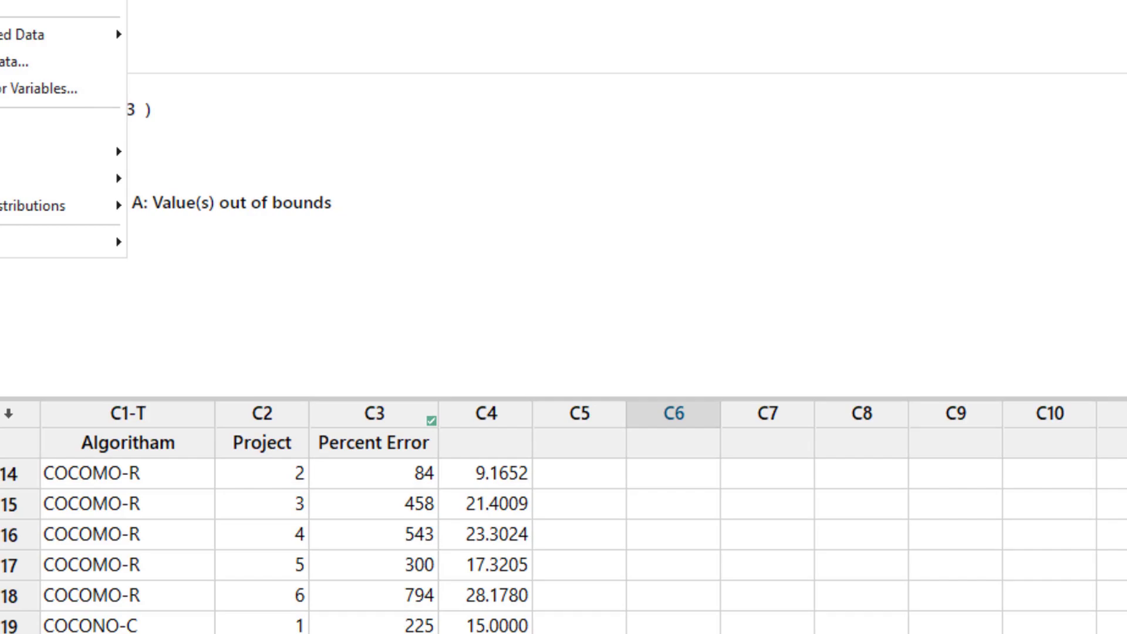
pyautogui.click(0, 0)
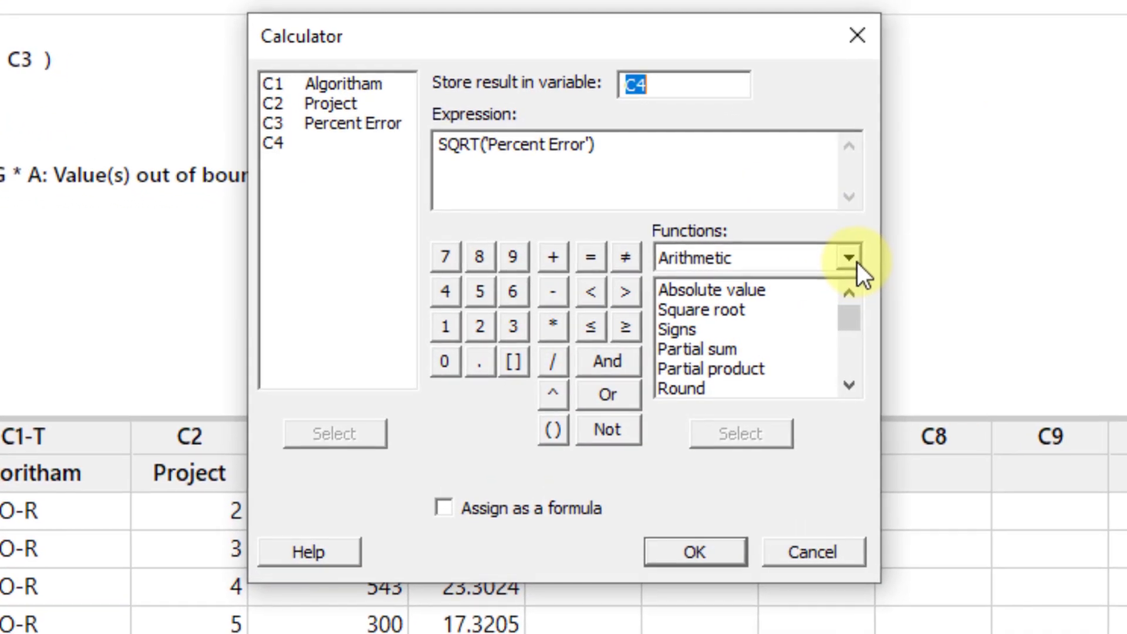
pyautogui.click(858, 262)
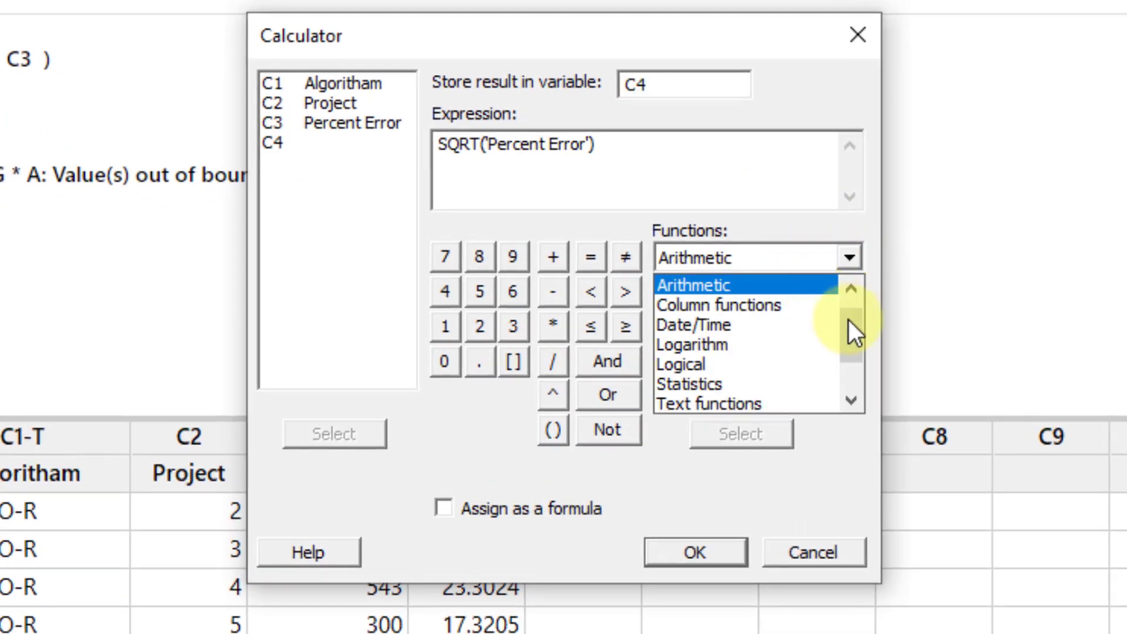
pyautogui.moveTo(848, 322); pyautogui.dragTo(845, 279)
pyautogui.click(748, 285)
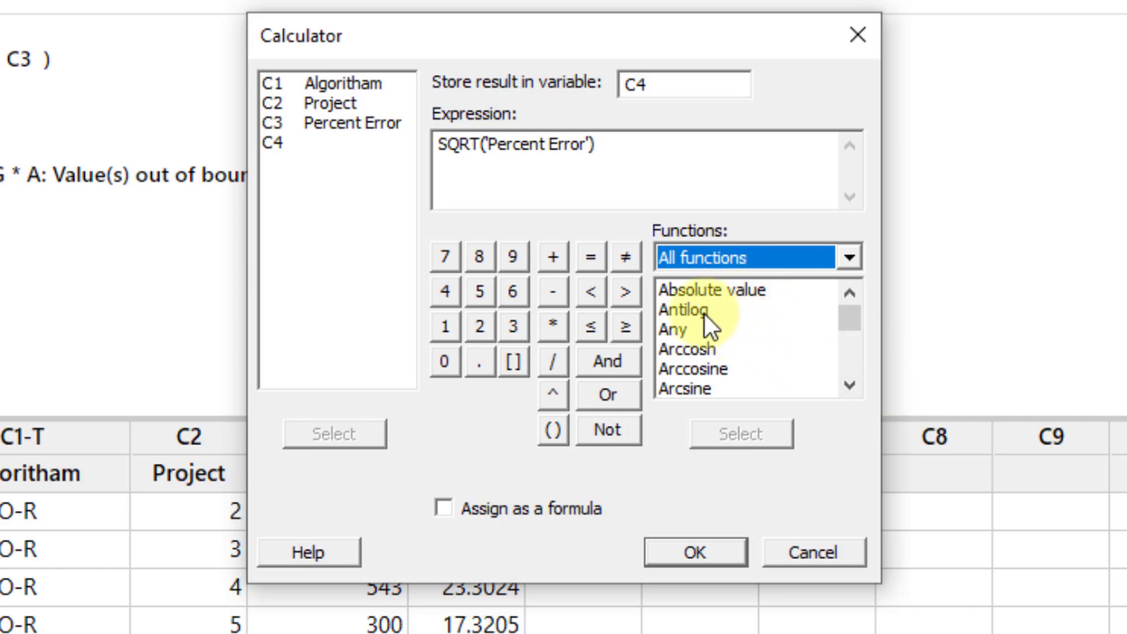
pyautogui.click(850, 386)
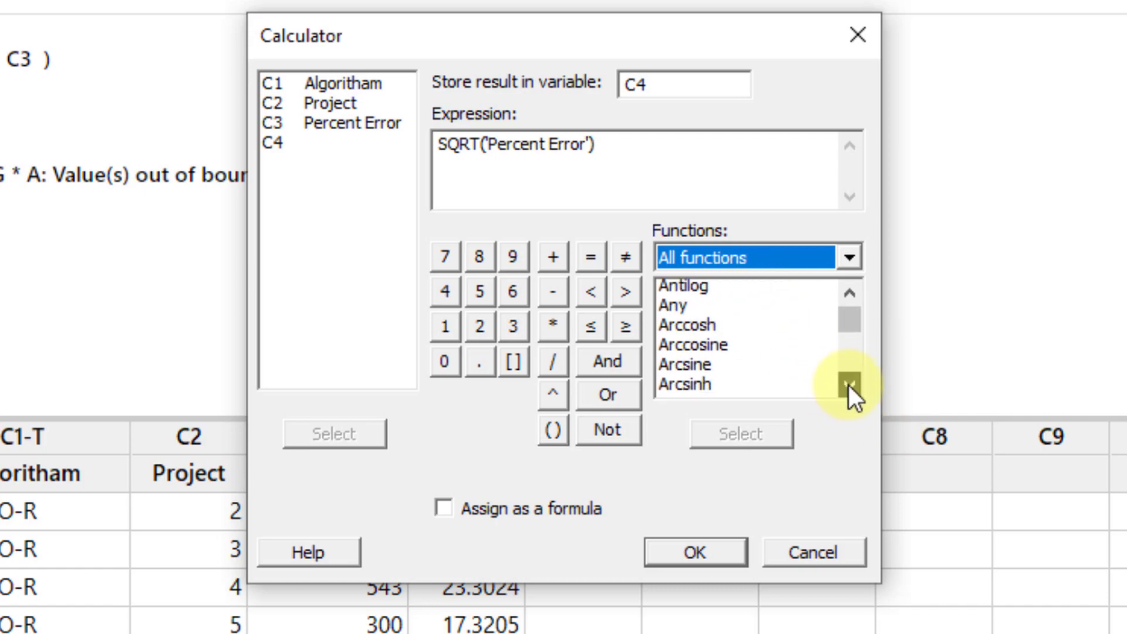
pyautogui.moveTo(848, 385); pyautogui.dragTo(848, 385)
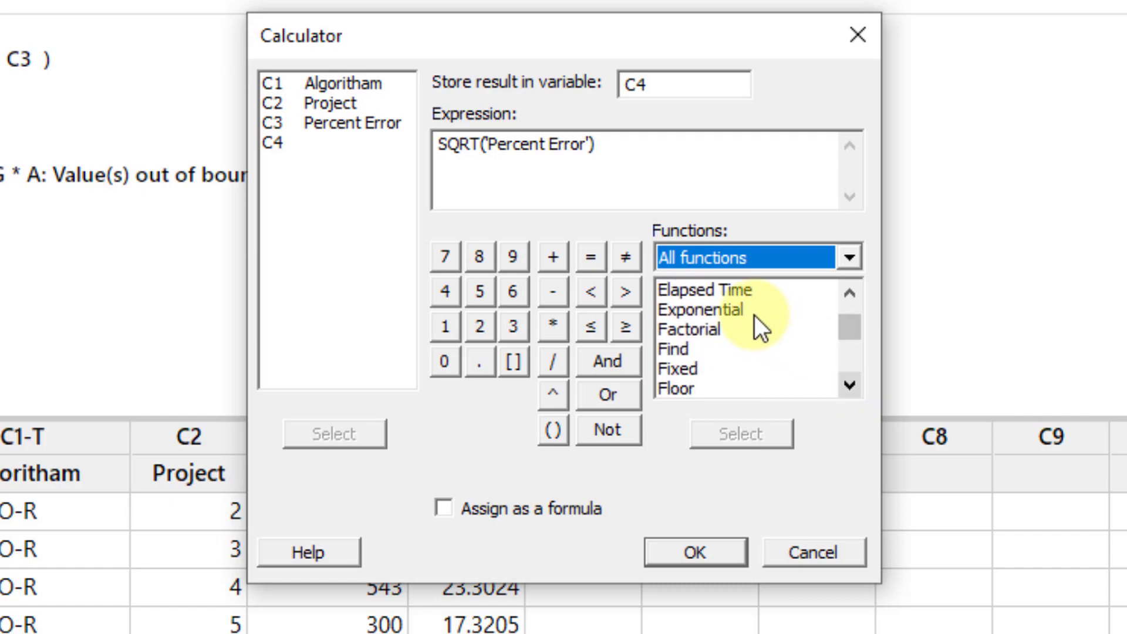
pyautogui.moveTo(855, 290); pyautogui.dragTo(855, 291)
pyautogui.doubleClick(711, 351)
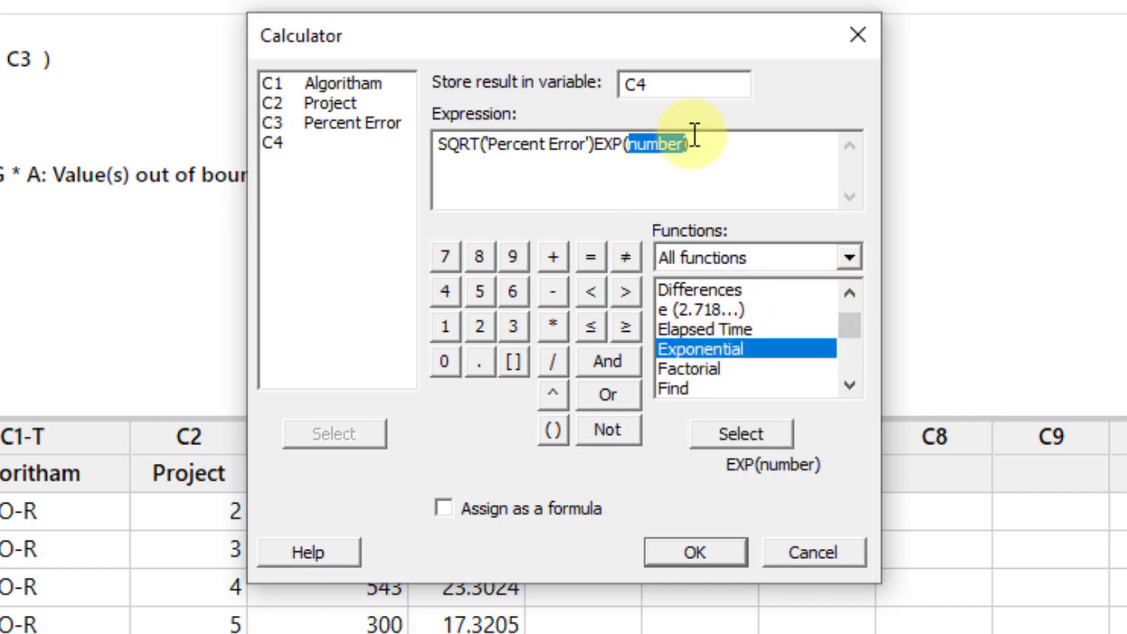
# Replace the whole expression with EXP('Percent Error') and store the calculated result in C5
pyautogui.click(719, 160)
pyautogui.press('BackSpace')
pyautogui.press('BackSpace')
pyautogui.press('BackSpace')
pyautogui.press('BackSpace')
pyautogui.press('BackSpace')
pyautogui.press('BackSpace')
pyautogui.press('BackSpace')
pyautogui.press('BackSpace')
pyautogui.press('BackSpace')
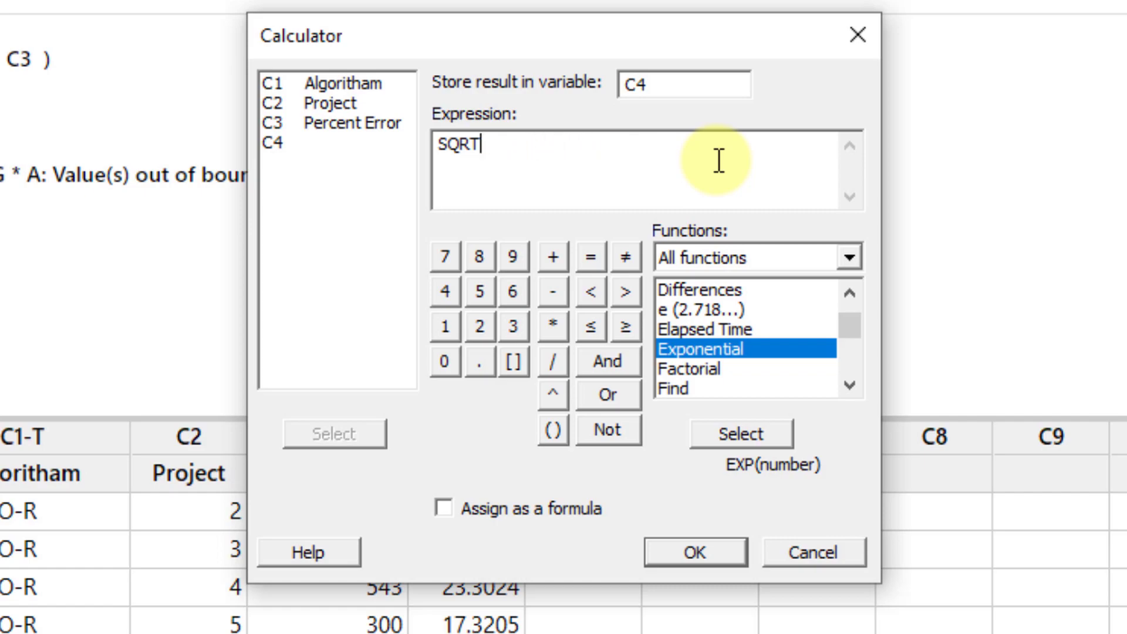
pyautogui.doubleClick(749, 354)
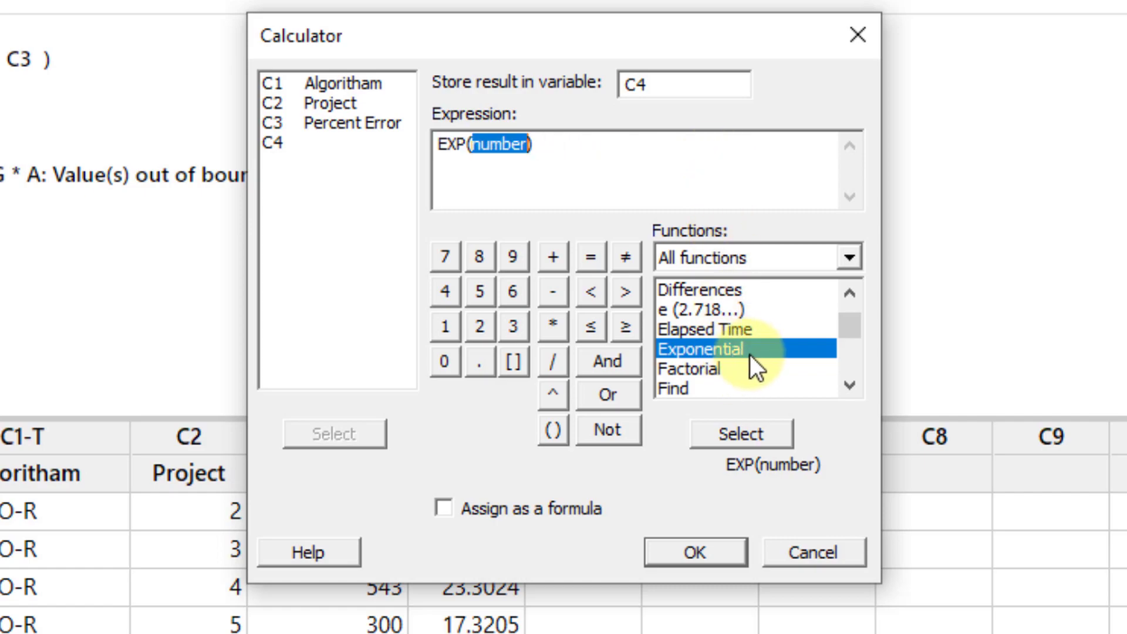
pyautogui.doubleClick(320, 124)
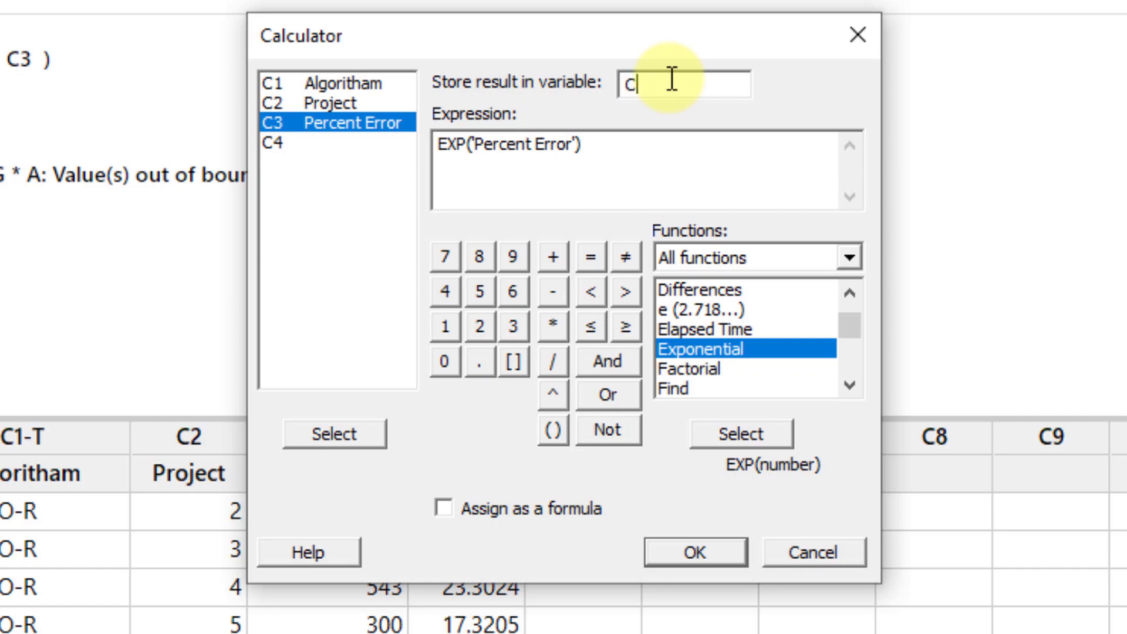
pyautogui.click(720, 551)
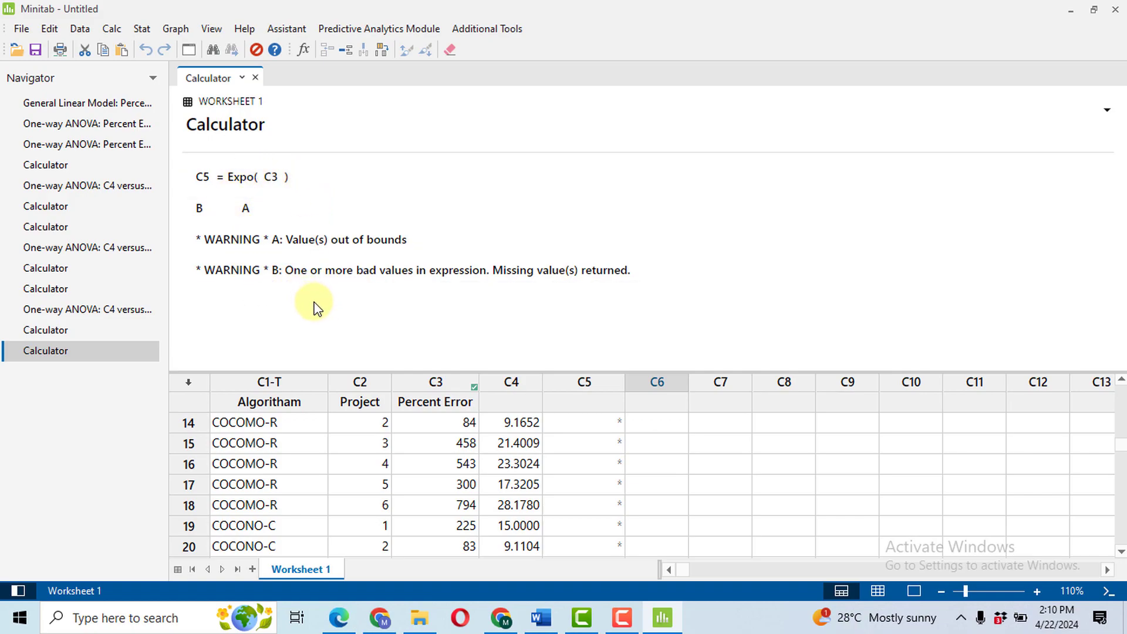
# Open the Calculator again and clear the exponential expression
pyautogui.click(113, 29)
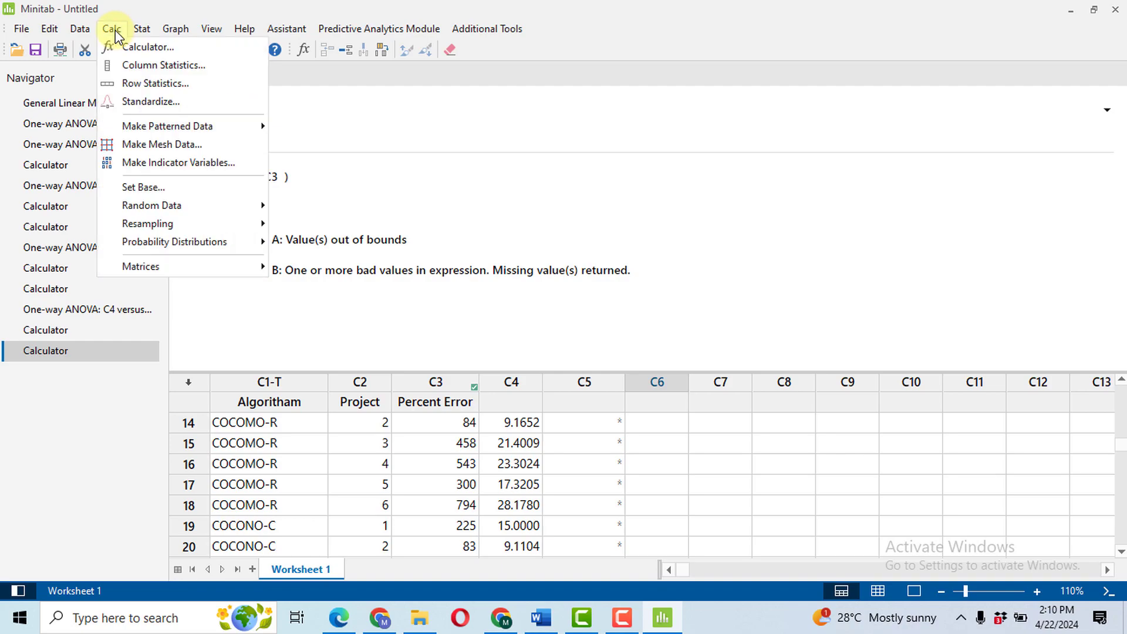
pyautogui.click(135, 45)
pyautogui.click(595, 224)
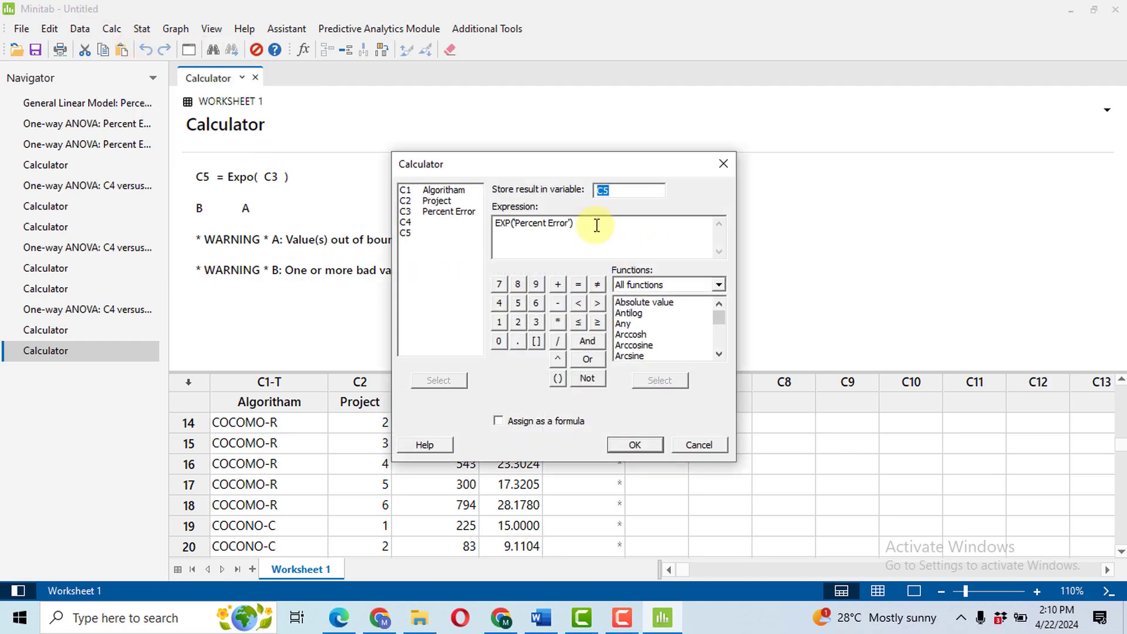
pyautogui.press('BackSpace')
pyautogui.press('BackSpace')
pyautogui.press('BackSpace')
pyautogui.press('BackSpace')
pyautogui.press('BackSpace')
pyautogui.press('BackSpace')
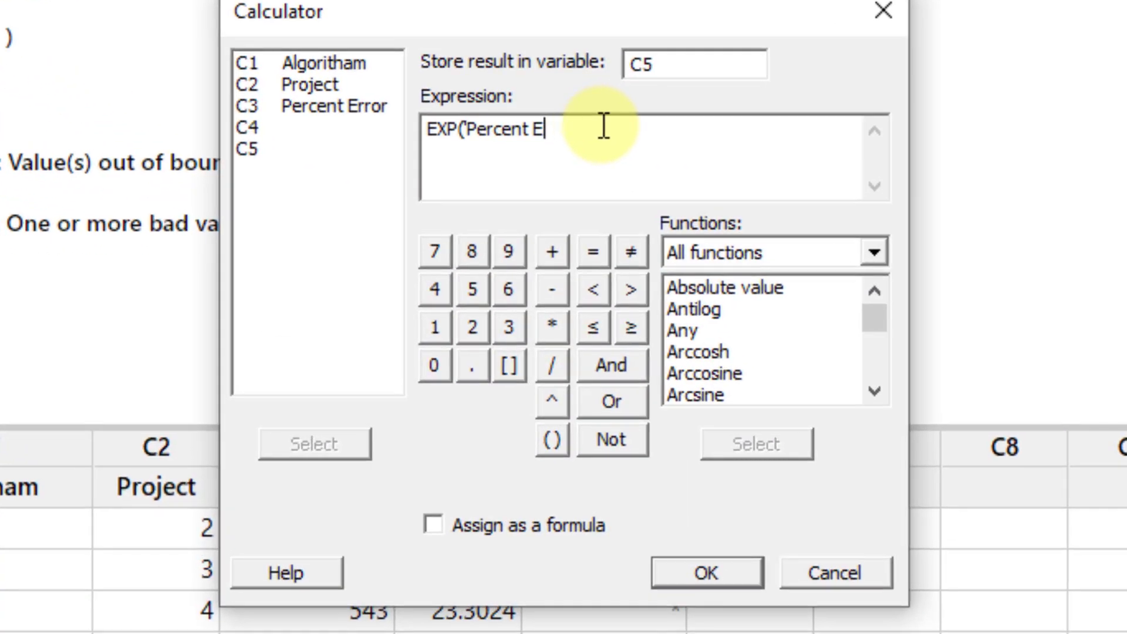
pyautogui.press('BackSpace')
pyautogui.press('BackSpace')
pyautogui.press('BackSpace')
pyautogui.press('BackSpace')
pyautogui.press('BackSpace')
pyautogui.press('BackSpace')
pyautogui.press('BackSpace')
pyautogui.press('BackSpace')
pyautogui.press('BackSpace')
pyautogui.press('BackSpace')
pyautogui.press('BackSpace')
pyautogui.press('BackSpace')
pyautogui.press('BackSpace')
pyautogui.press('BackSpace')
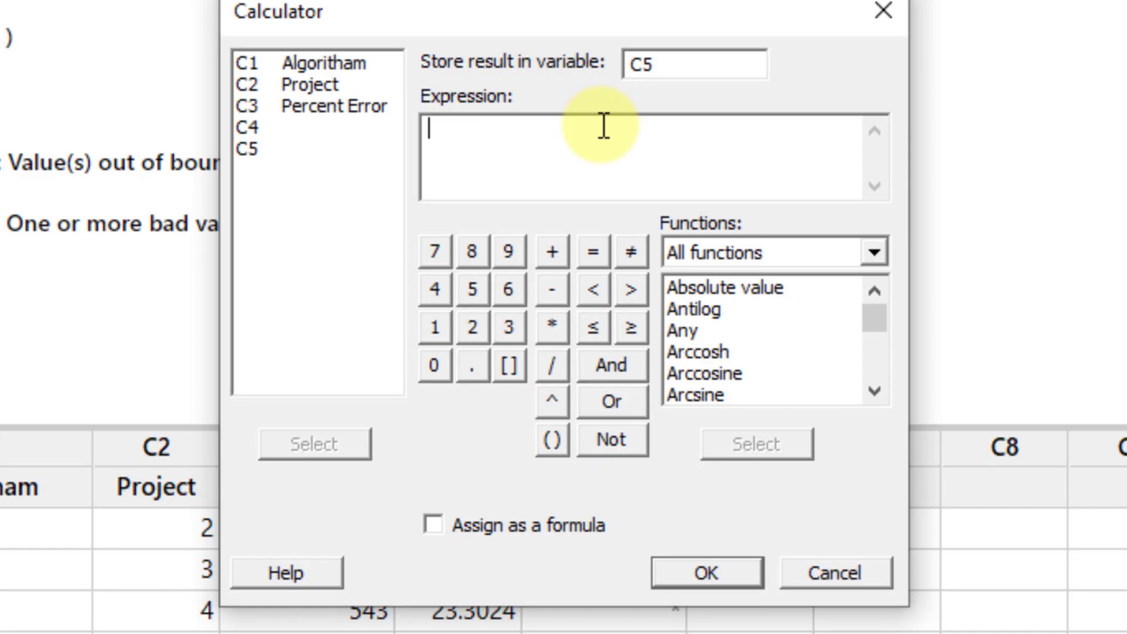
# Calculate 'Percent Error'*'Percent Error' and store the result in C6
pyautogui.click(387, 106)
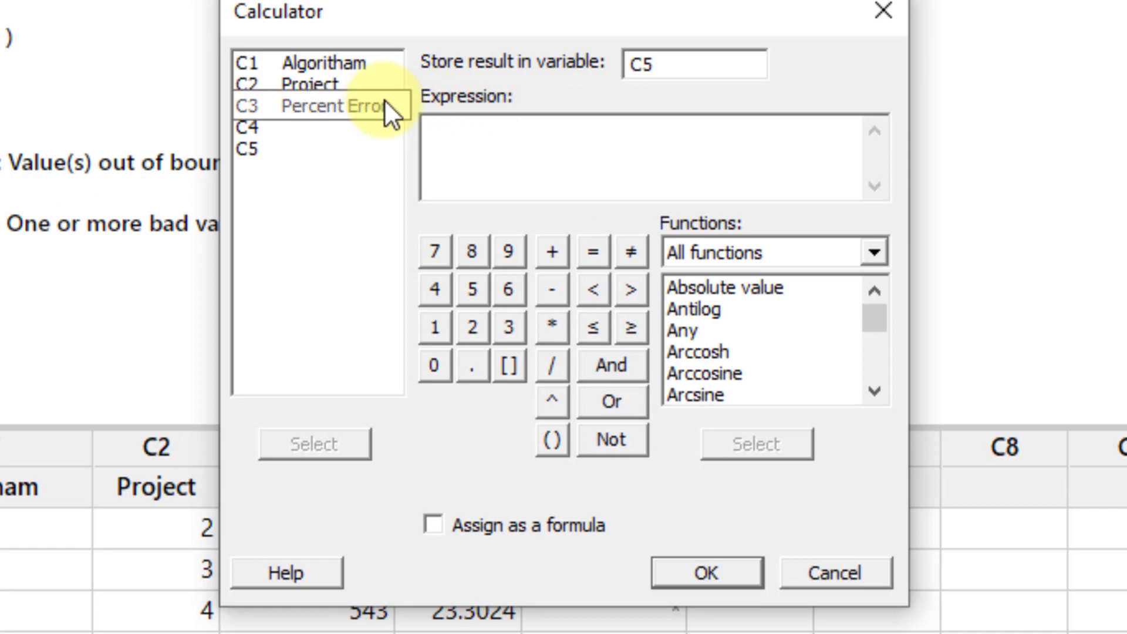
pyautogui.doubleClick(356, 109)
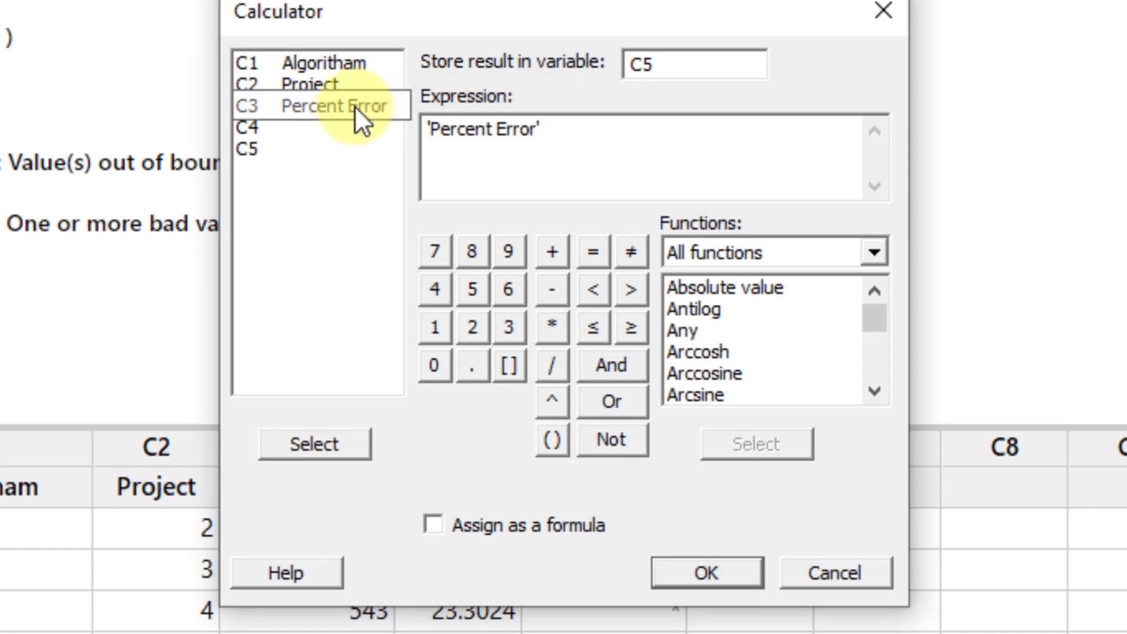
pyautogui.write('*')
pyautogui.doubleClick(361, 109)
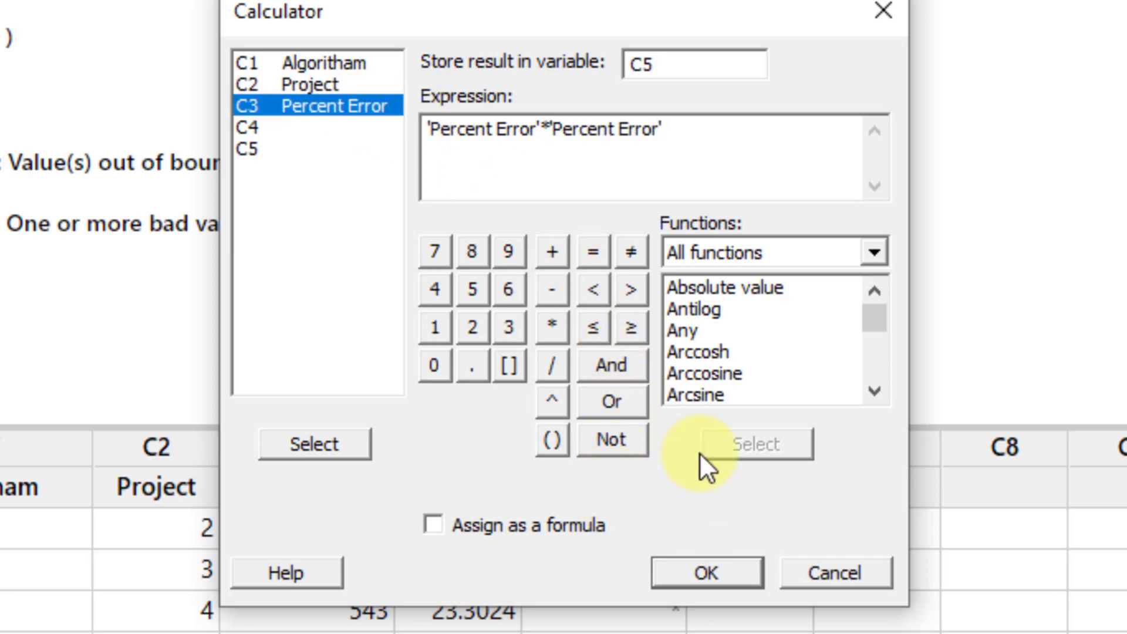
pyautogui.click(696, 63)
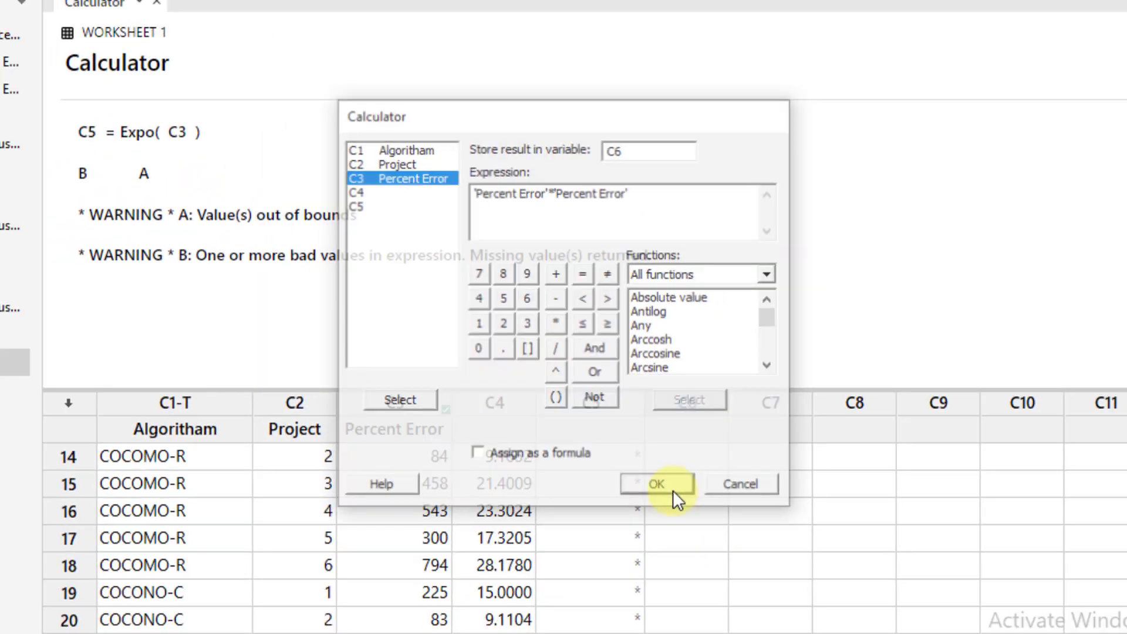
pyautogui.click(728, 577)
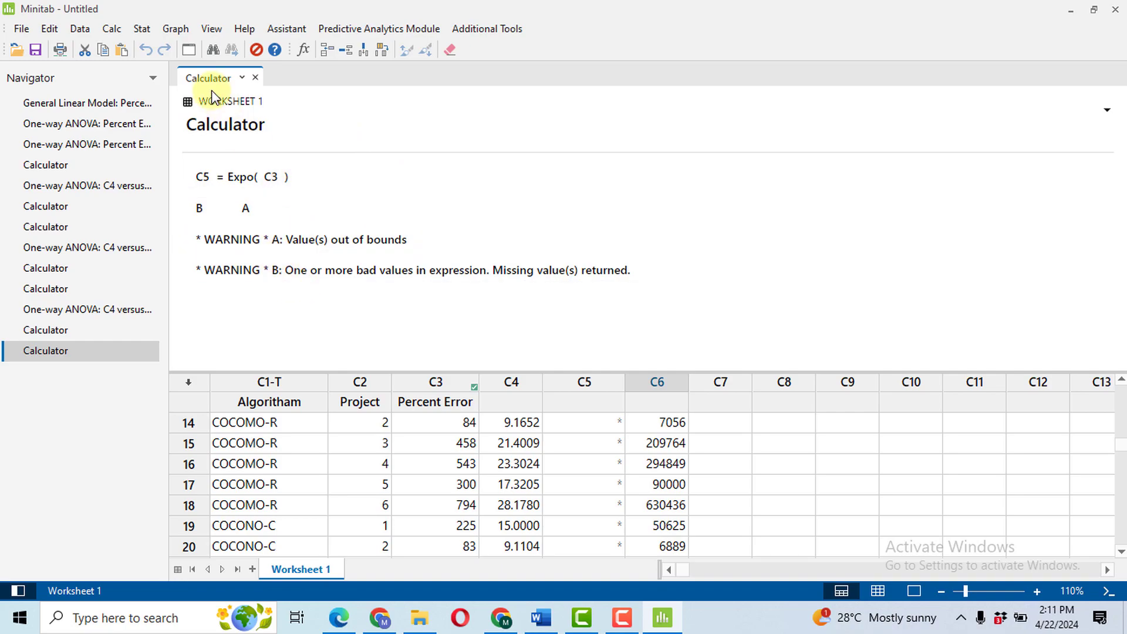
# Set up a One-Way ANOVA with C6 as the response and Algoritham as the factor
pyautogui.click(141, 29)
pyautogui.moveTo(174, 82)
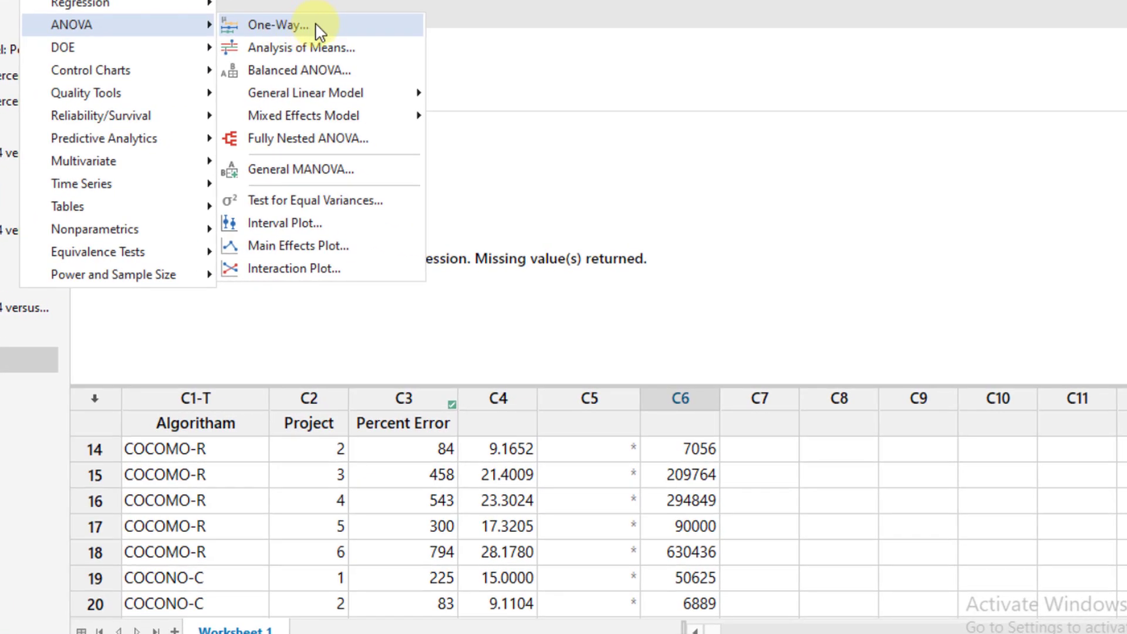
pyautogui.click(318, 30)
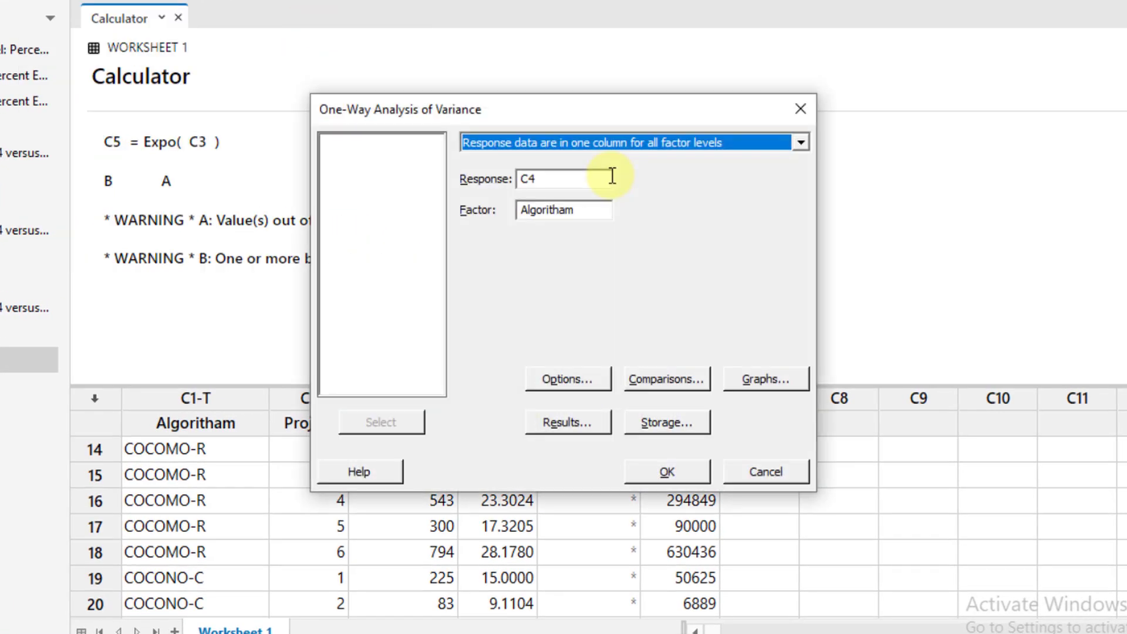
pyautogui.click(578, 180)
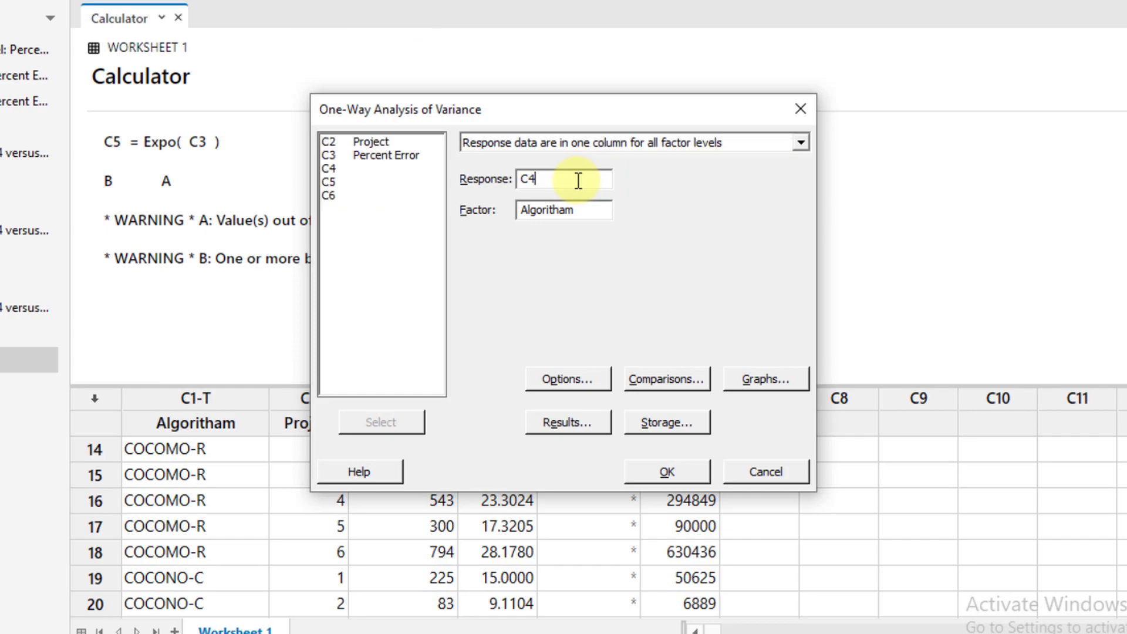
pyautogui.doubleClick(328, 195)
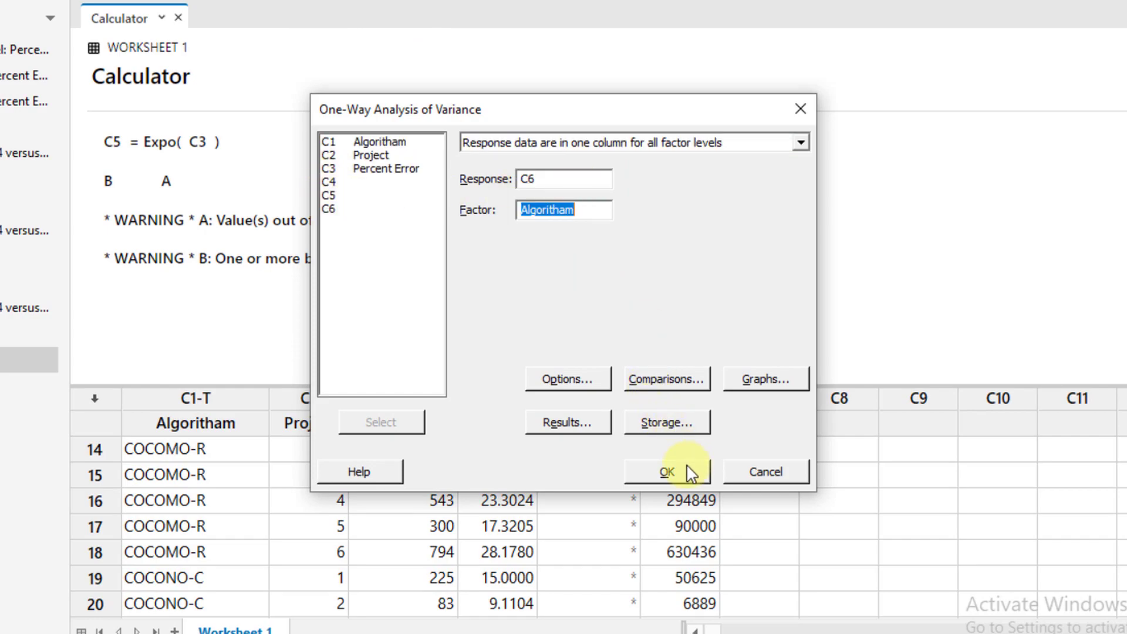
# Accept the ANOVA graph options with an interval plot and four-in-one residual plots, with residuals versus Percent Error
pyautogui.click(767, 380)
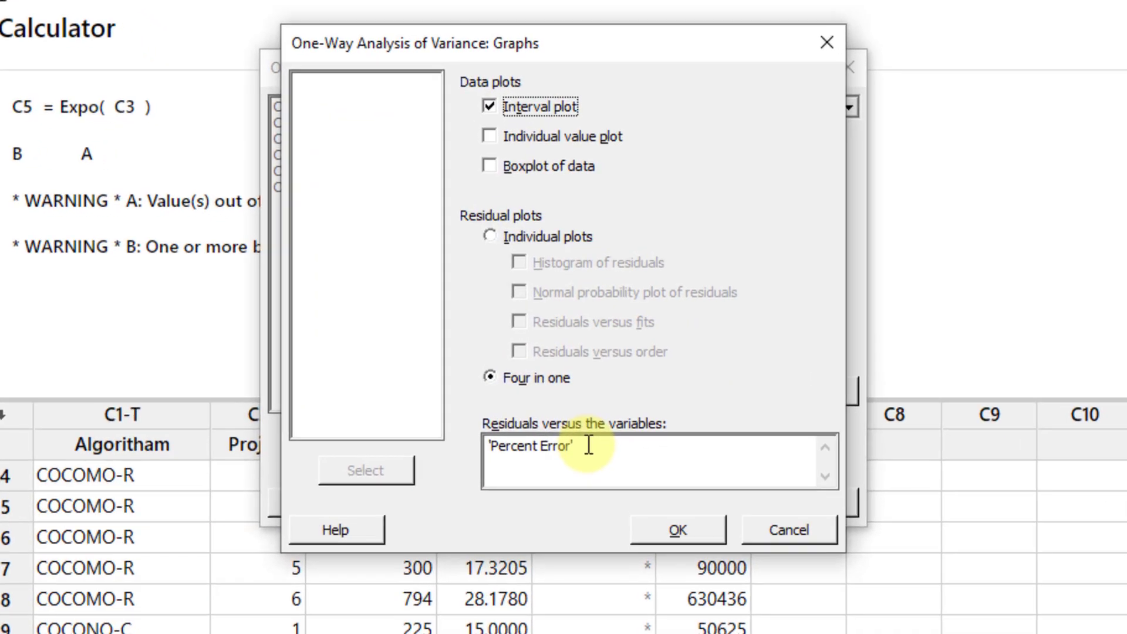
pyautogui.click(585, 424)
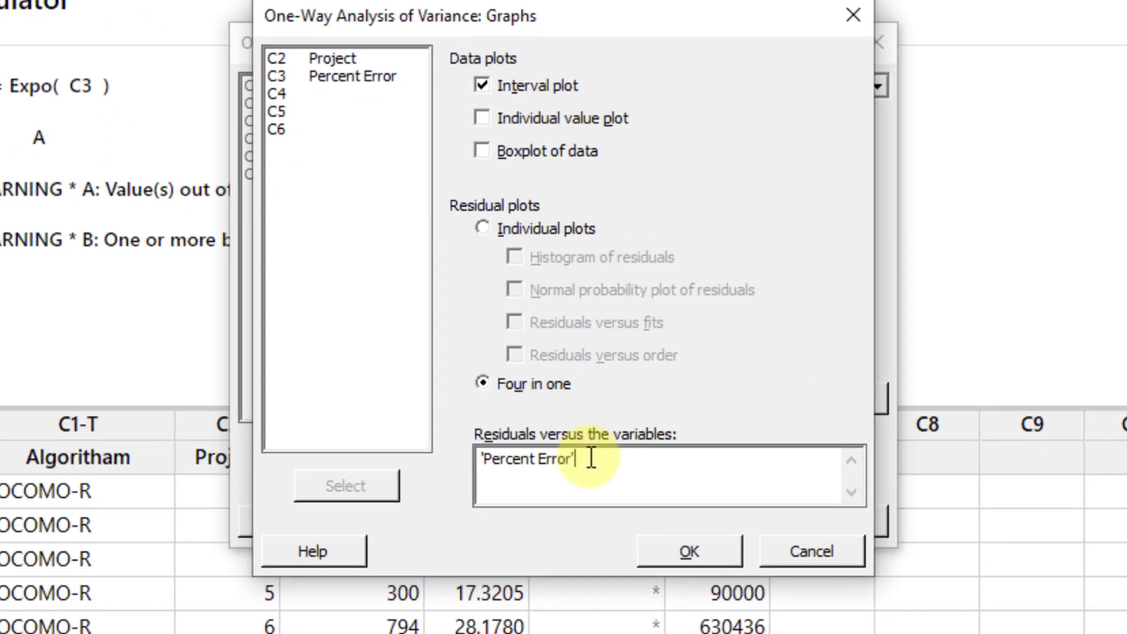
pyautogui.click(698, 547)
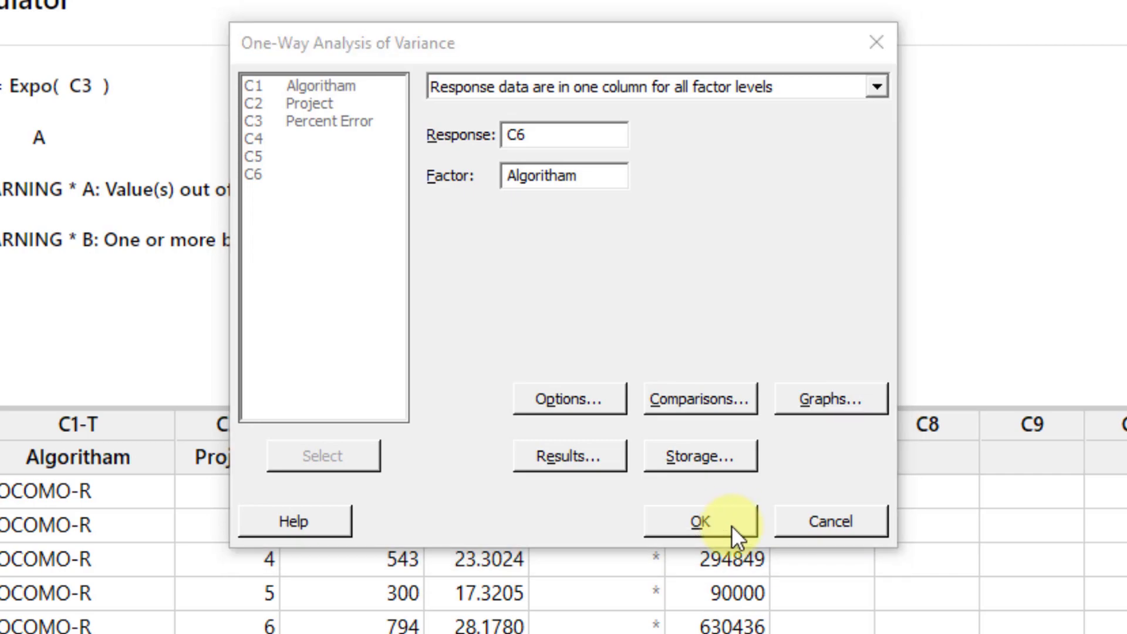
# Run the one-way ANOVA of C6 versus Algoritham and open its four-in-one residual plots for a closer look
pyautogui.click(731, 526)
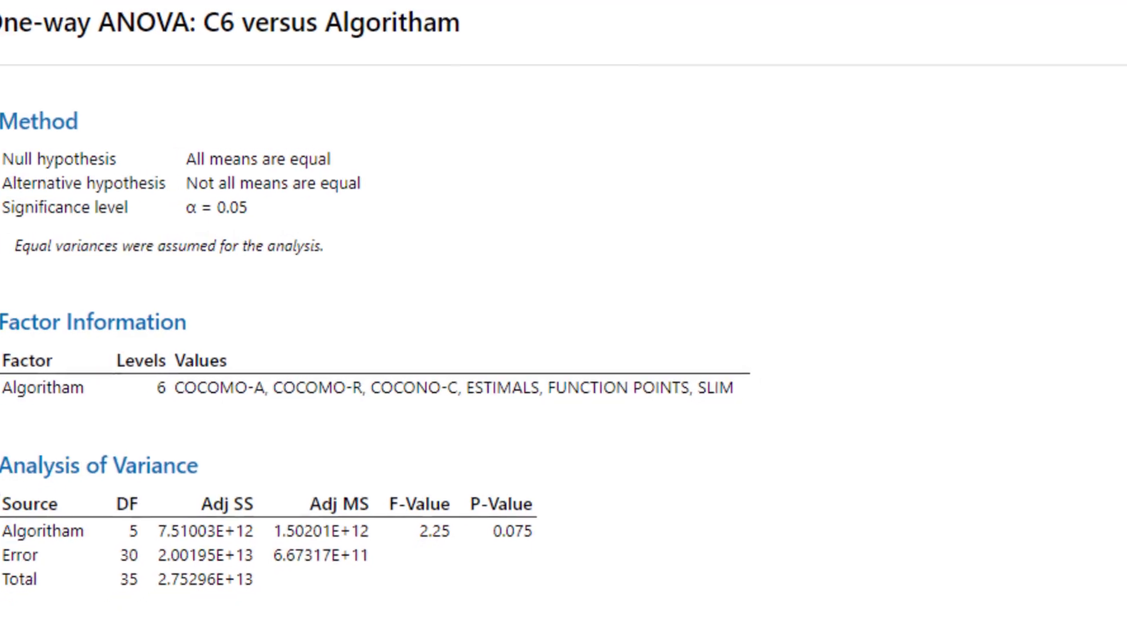
pyautogui.scroll(-6, 392, 358)
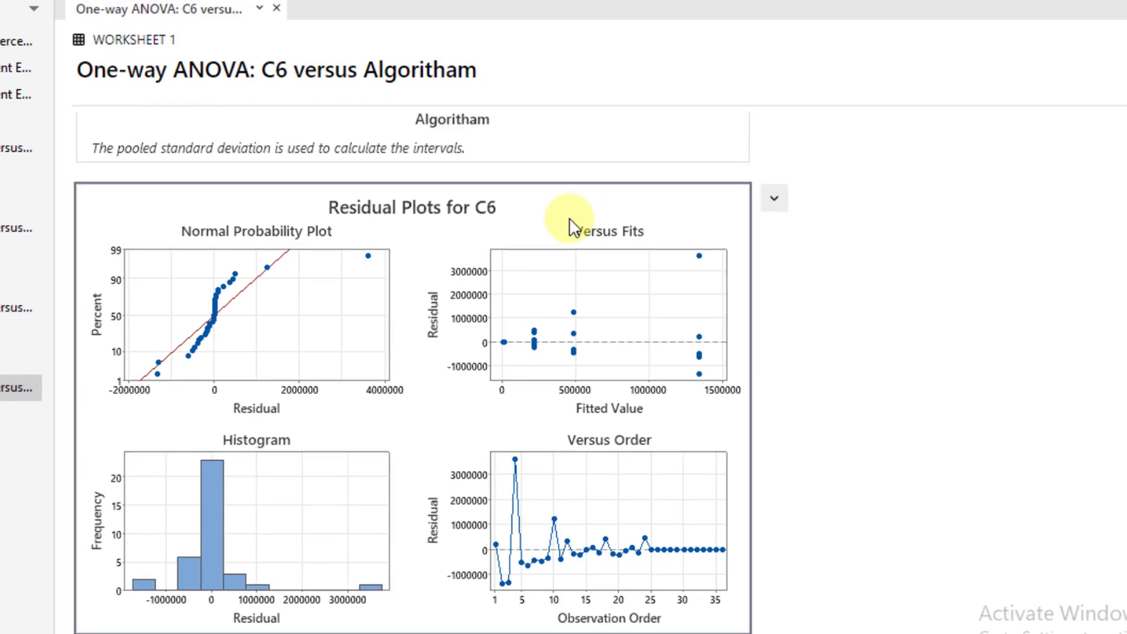
pyautogui.doubleClick(569, 220)
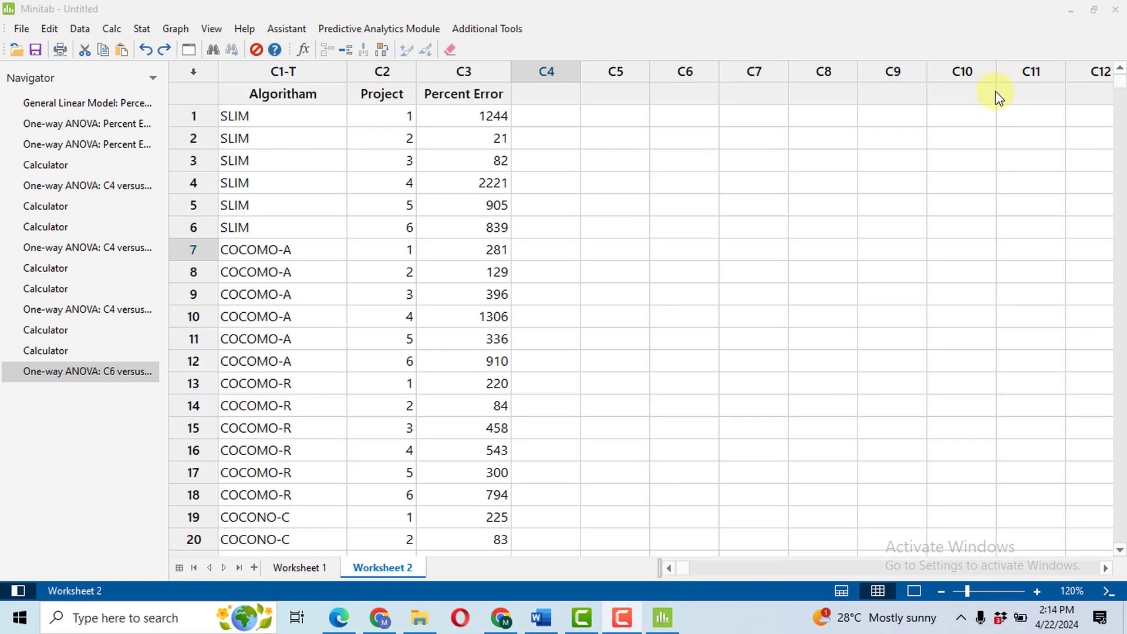
# Delete row 4 of Worksheet 2, the SLIM observation for project 4 with a percent error of 2221
pyautogui.click(197, 184)
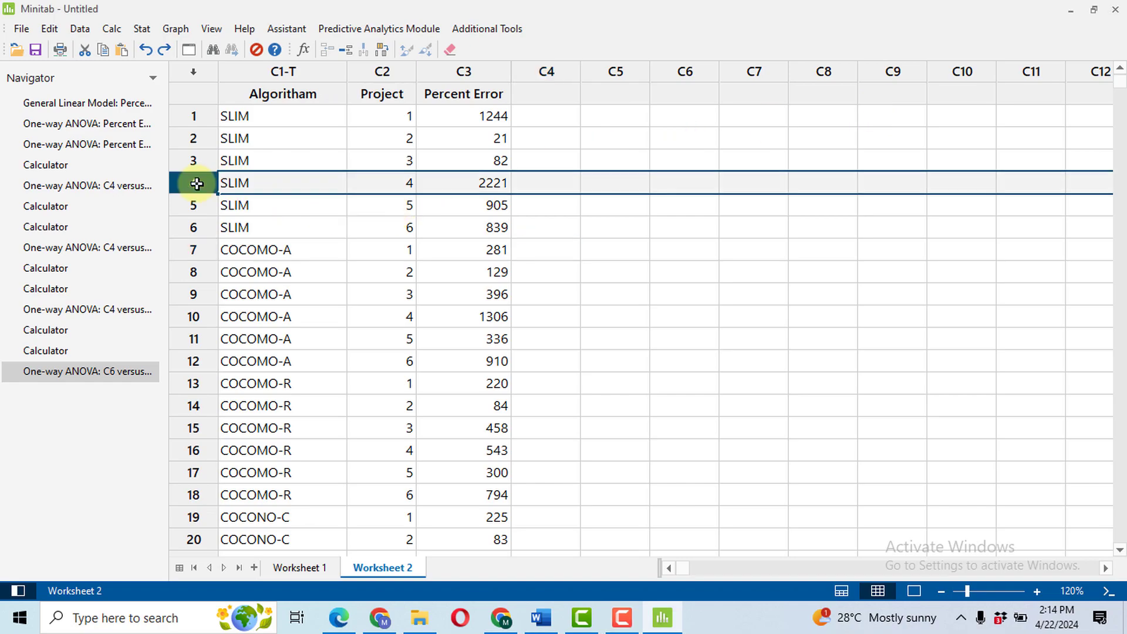
pyautogui.rightClick(196, 184)
pyautogui.click(259, 213)
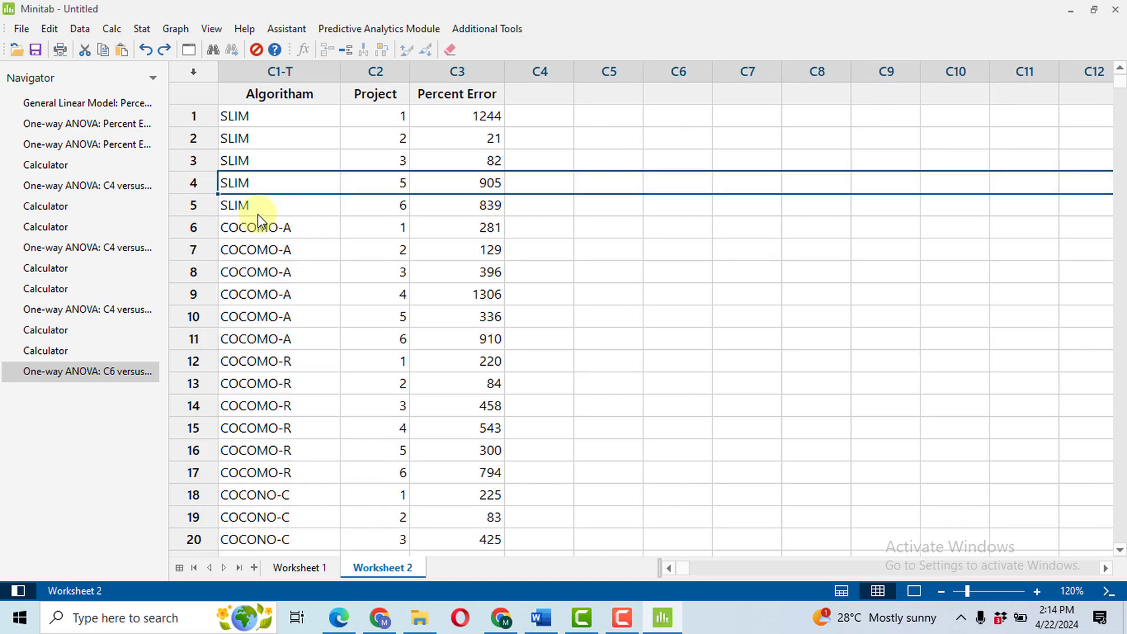
# Run a One-Way ANOVA on Worksheet 2 with 'Percent Error' as the response and Algoritham as the factor
pyautogui.click(142, 30)
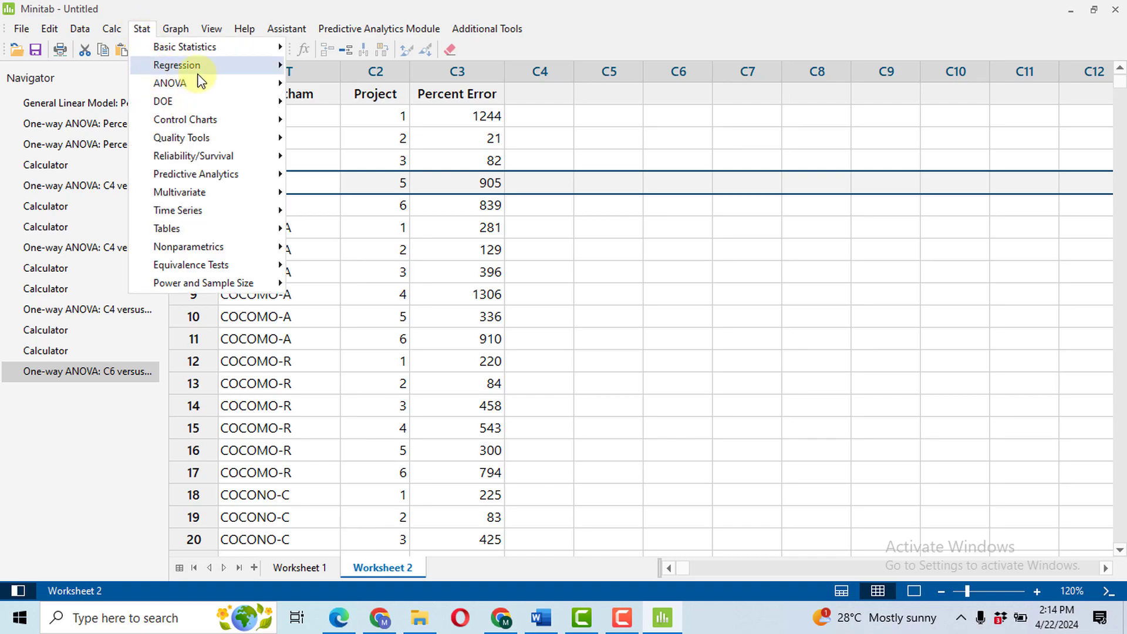
pyautogui.moveTo(221, 87)
pyautogui.click(327, 87)
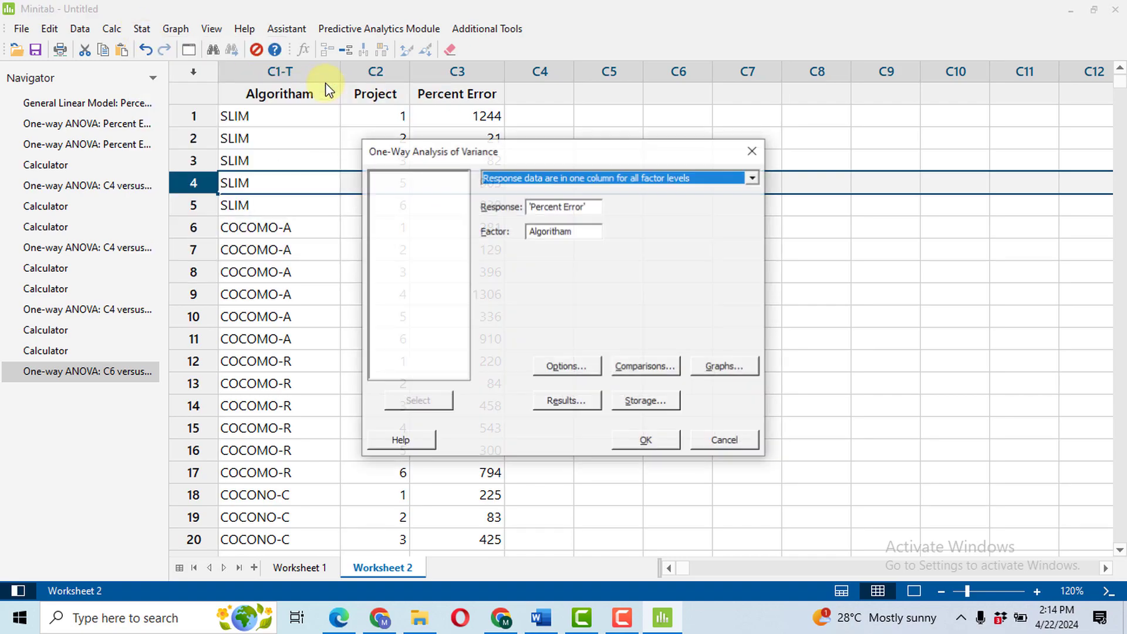
pyautogui.click(596, 205)
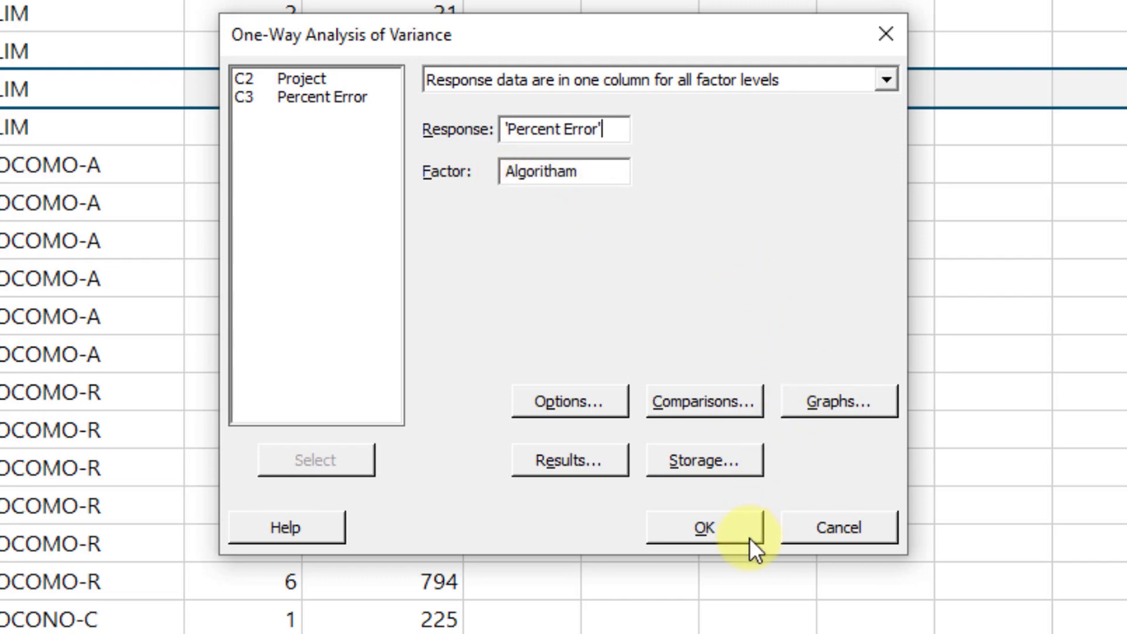
pyautogui.click(745, 537)
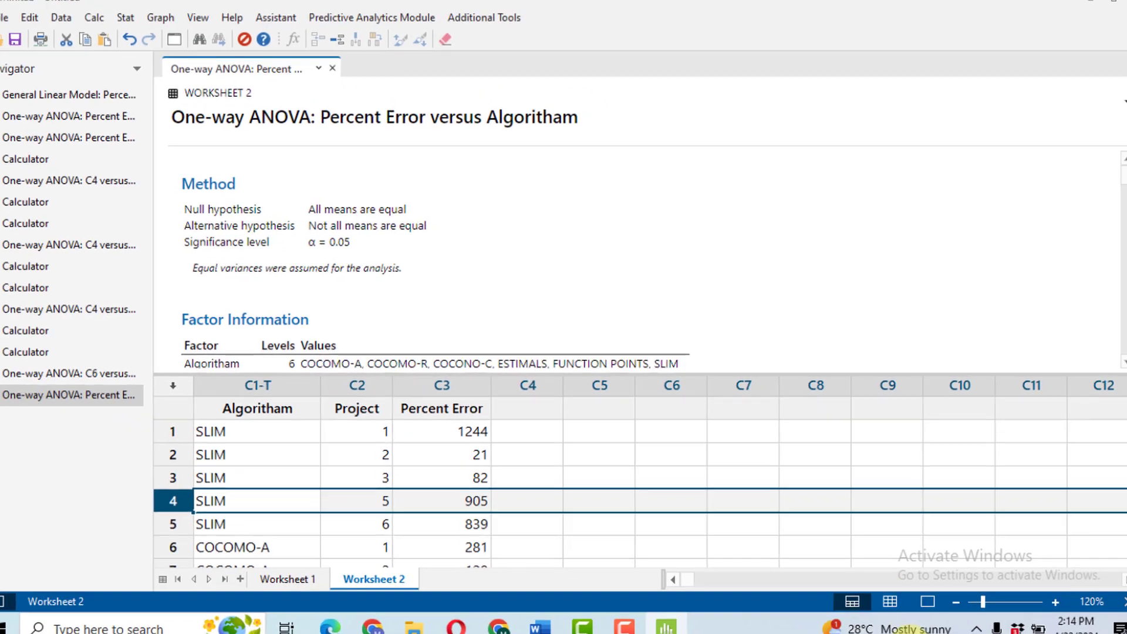
# Show only the output and examine the enlarged residual plots for Percent Error, closing the graph editor when done
pyautogui.click(914, 591)
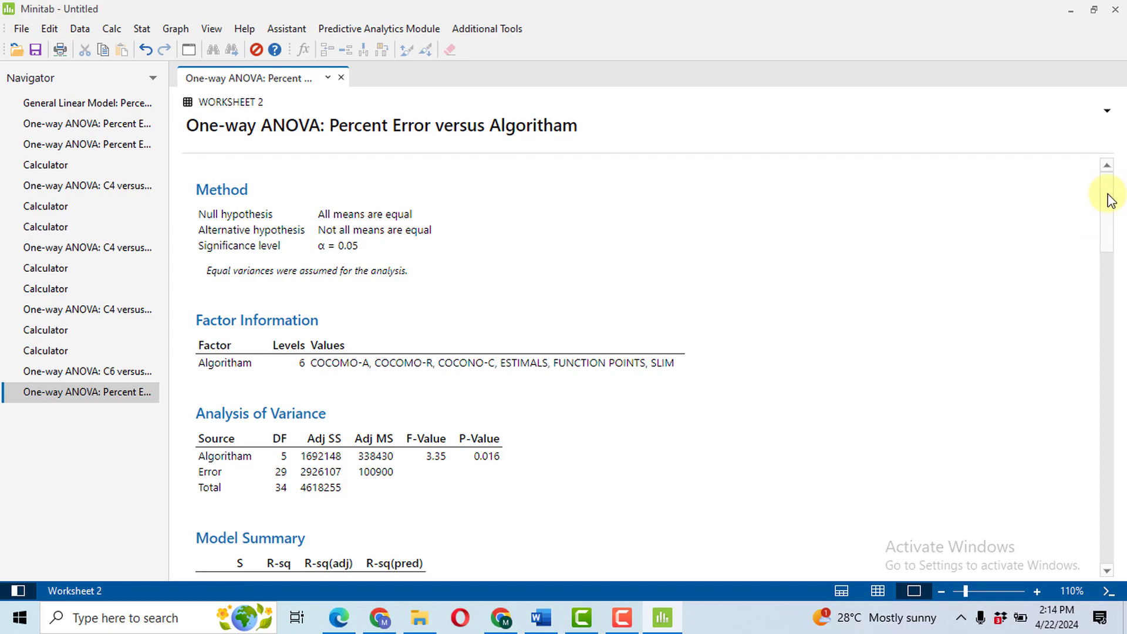
pyautogui.moveTo(1108, 188); pyautogui.dragTo(1111, 537)
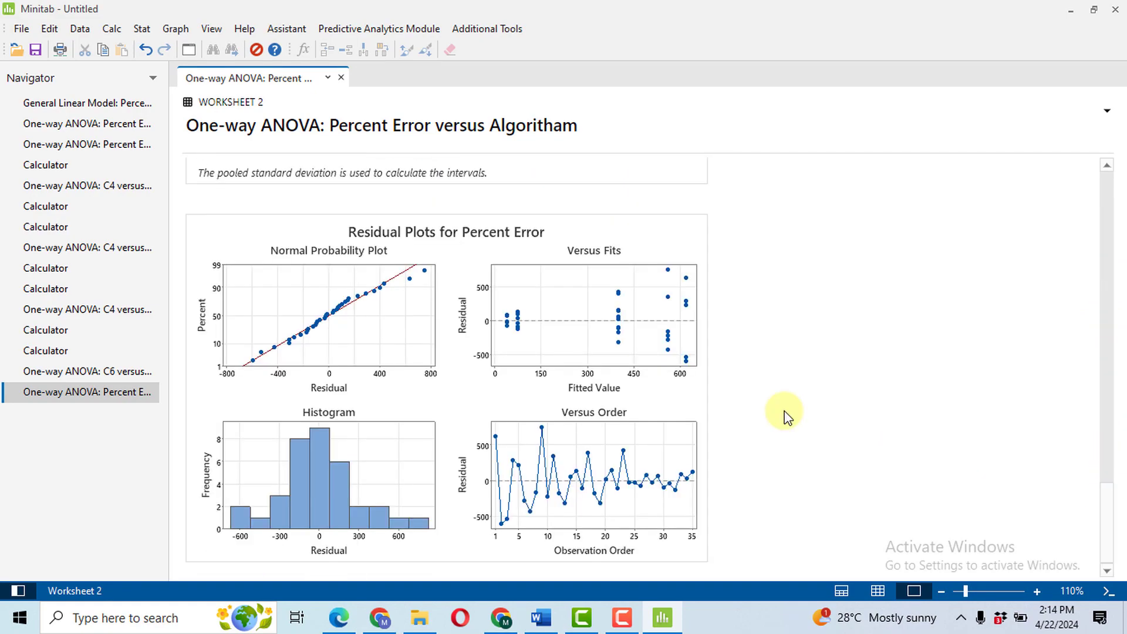
pyautogui.doubleClick(625, 249)
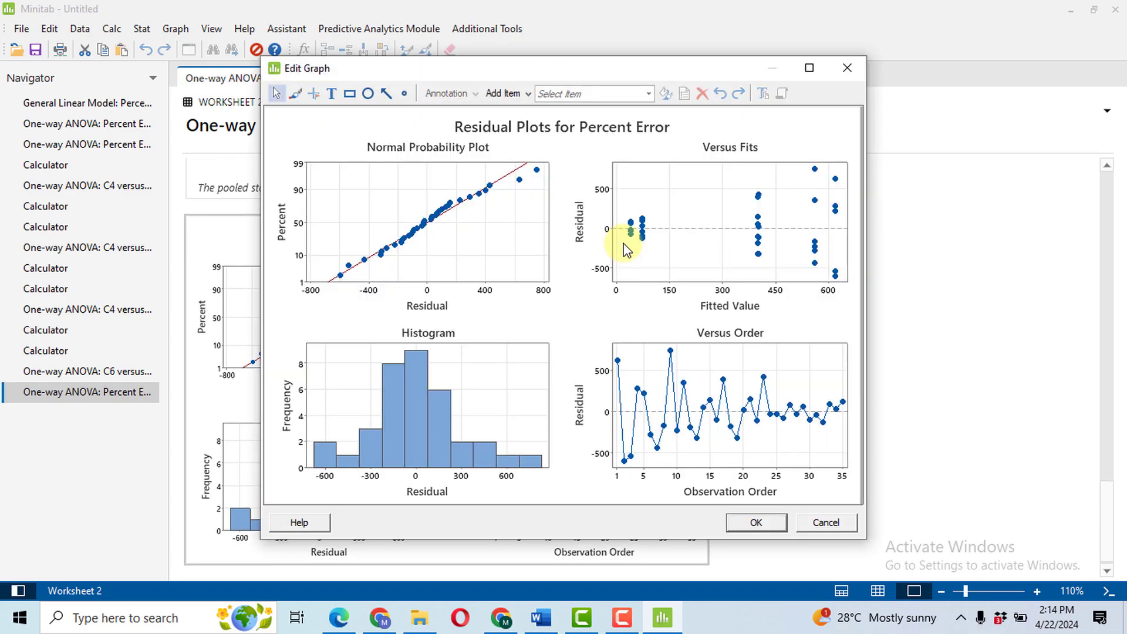
pyautogui.click(759, 523)
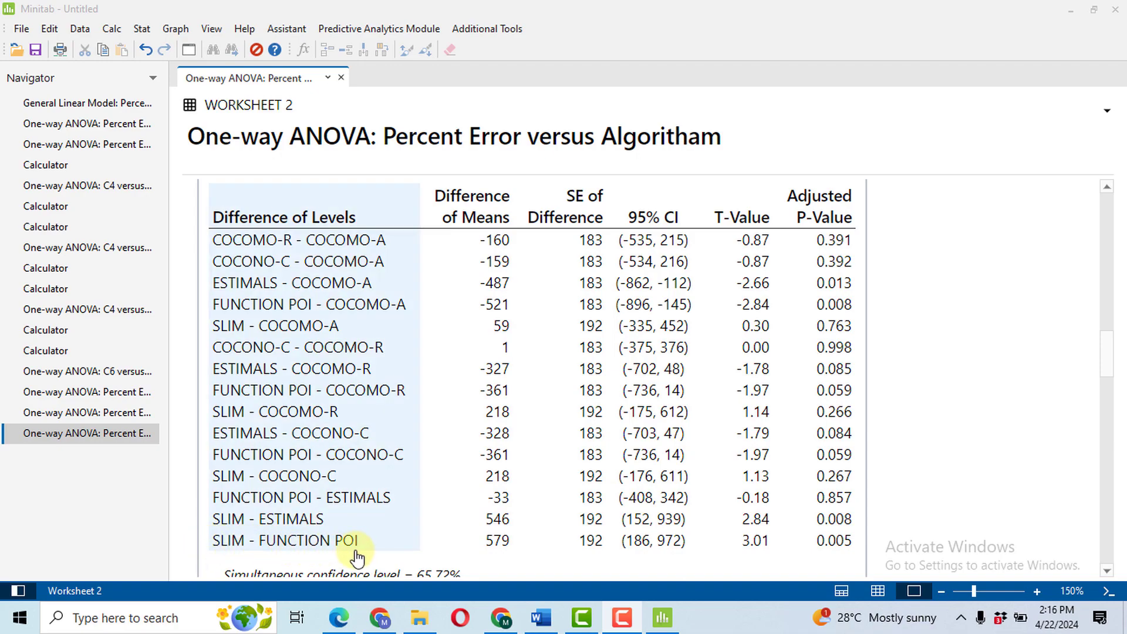
# Go back to the Analysis of Variance table, check the exercise questions in Word, and return to Minitab
pyautogui.moveTo(1110, 370); pyautogui.dragTo(1100, 243)
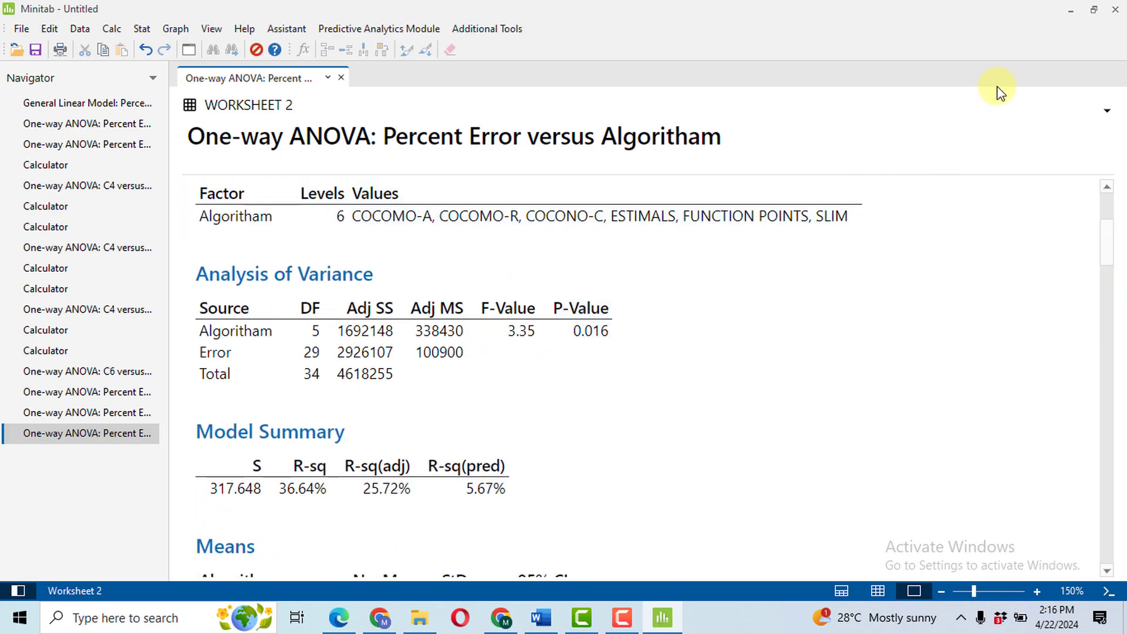
pyautogui.hotkey('alt', 'Tab')
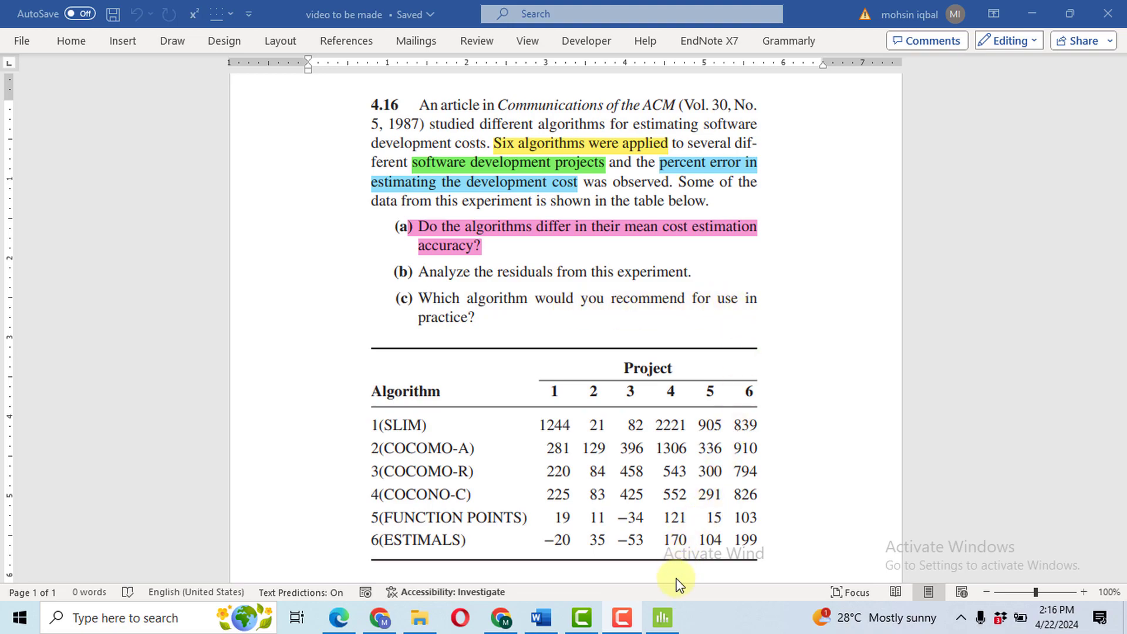
pyautogui.click(662, 617)
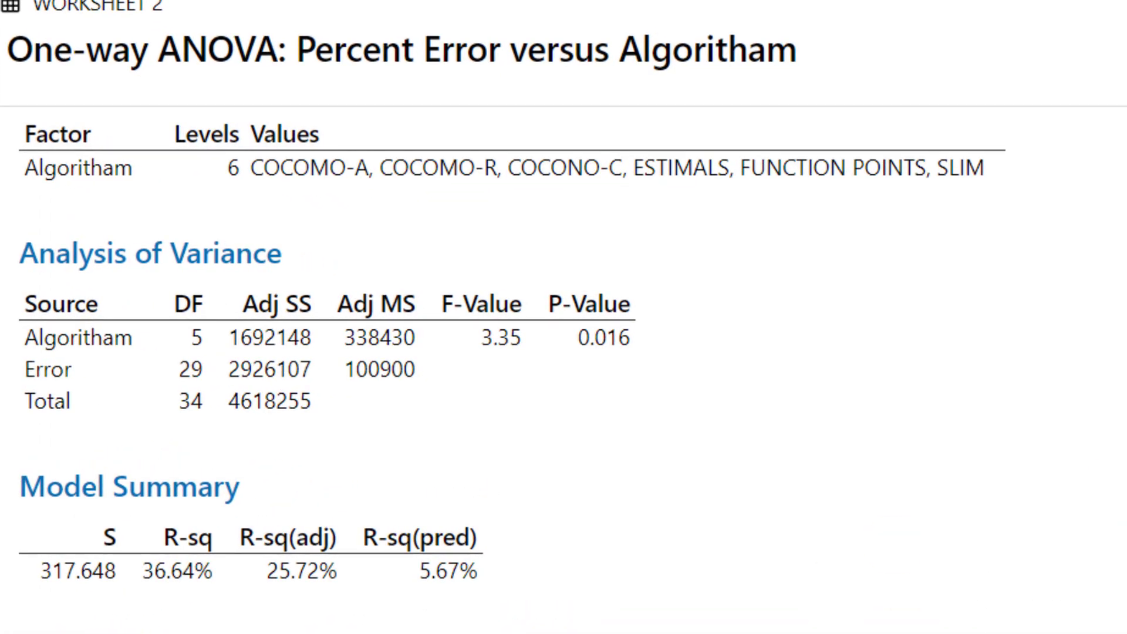